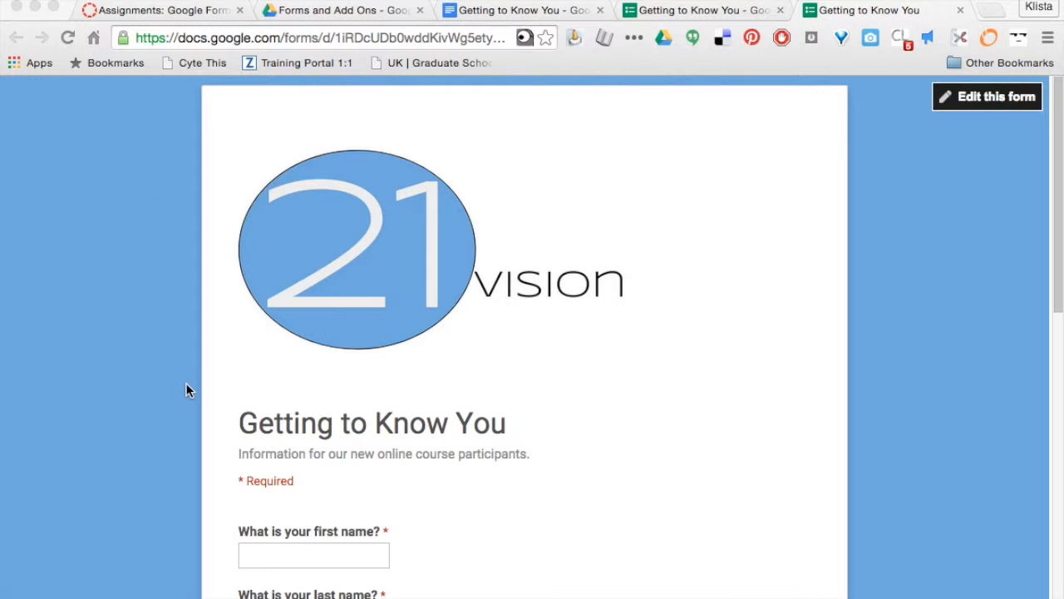
Open the Getting to Know You (Responses) sheet from the Forms and Add Ons folder, then view the letter template
{"action": "scroll", "coordinate": [186, 387], "scroll_direction": "down", "scroll_amount": 1}
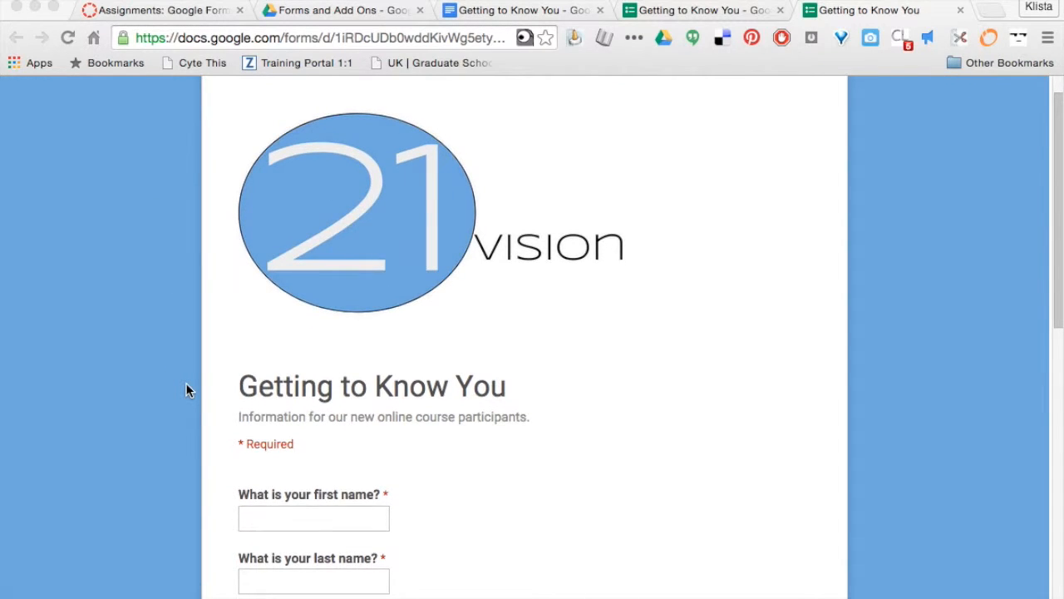
{"action": "scroll", "coordinate": [186, 389], "scroll_direction": "up", "scroll_amount": 1}
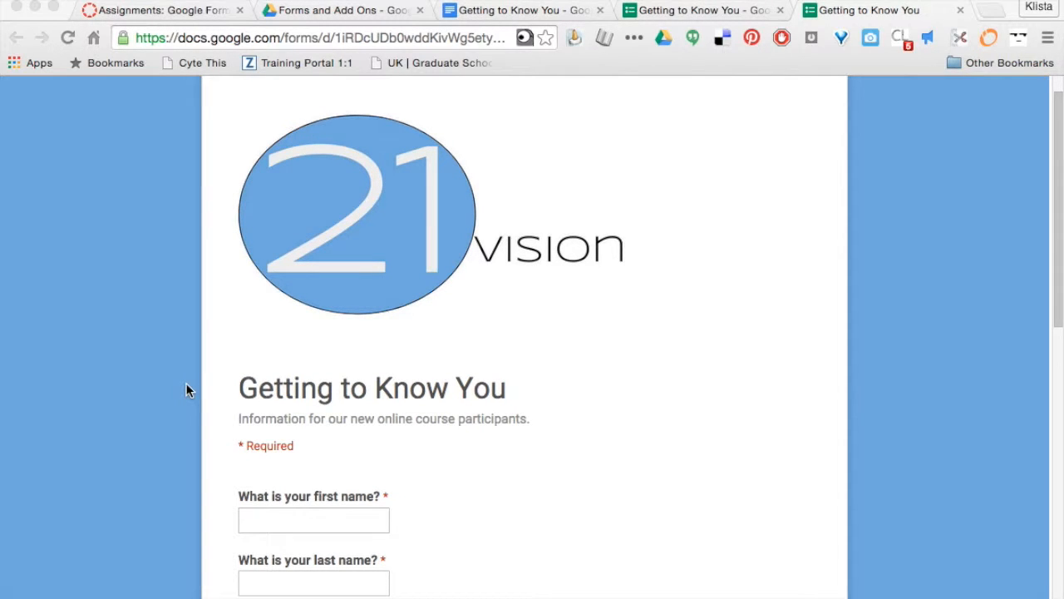
{"action": "scroll", "coordinate": [186, 389], "scroll_direction": "down", "scroll_amount": 3}
{"action": "scroll", "coordinate": [186, 389], "scroll_direction": "down", "scroll_amount": 2}
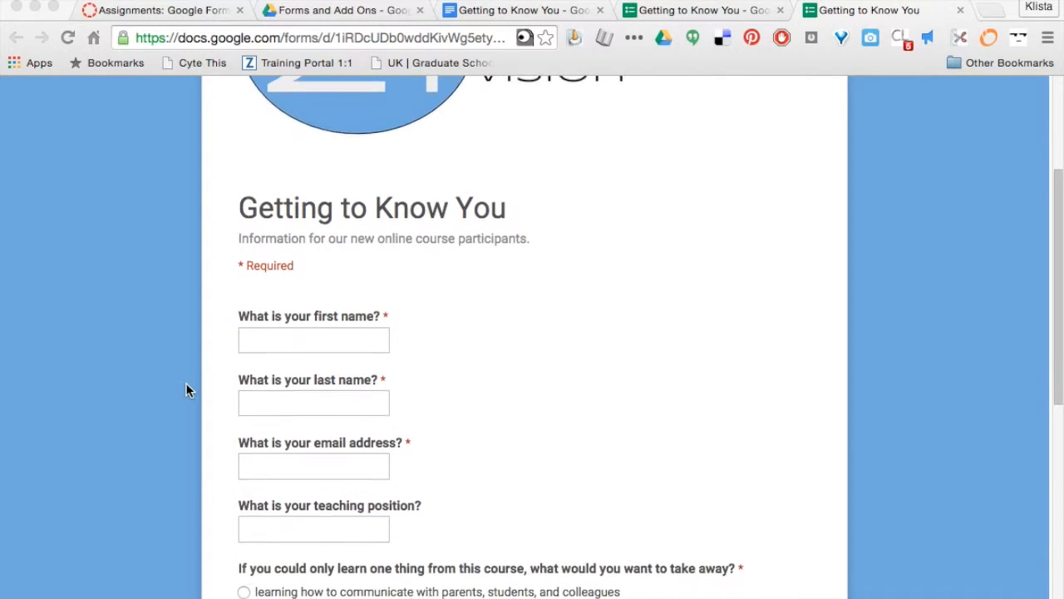
{"action": "scroll", "coordinate": [187, 389], "scroll_direction": "down", "scroll_amount": 1}
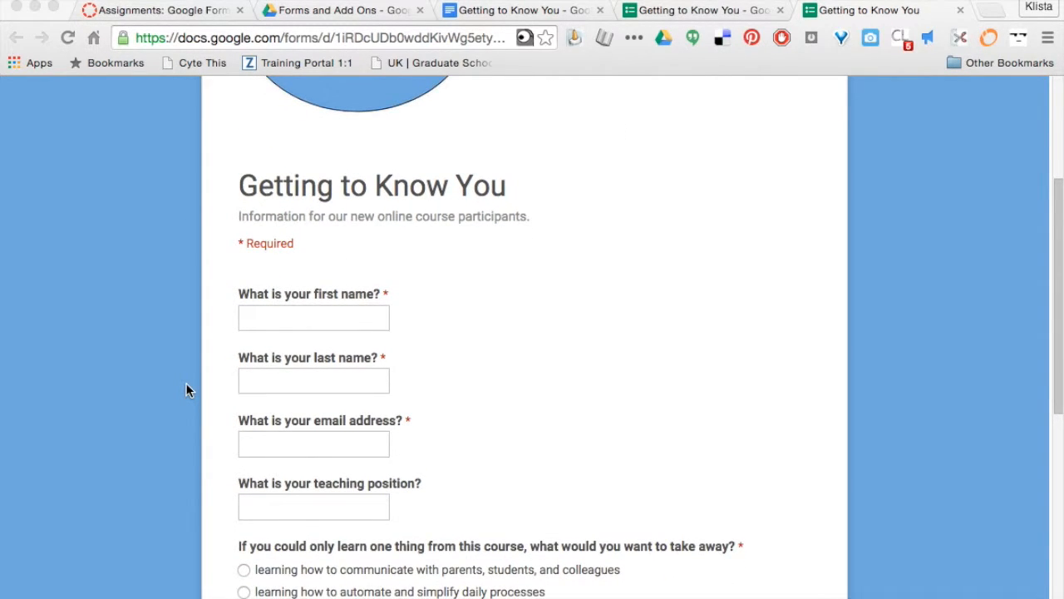
{"action": "scroll", "coordinate": [186, 384], "scroll_direction": "down", "scroll_amount": 1}
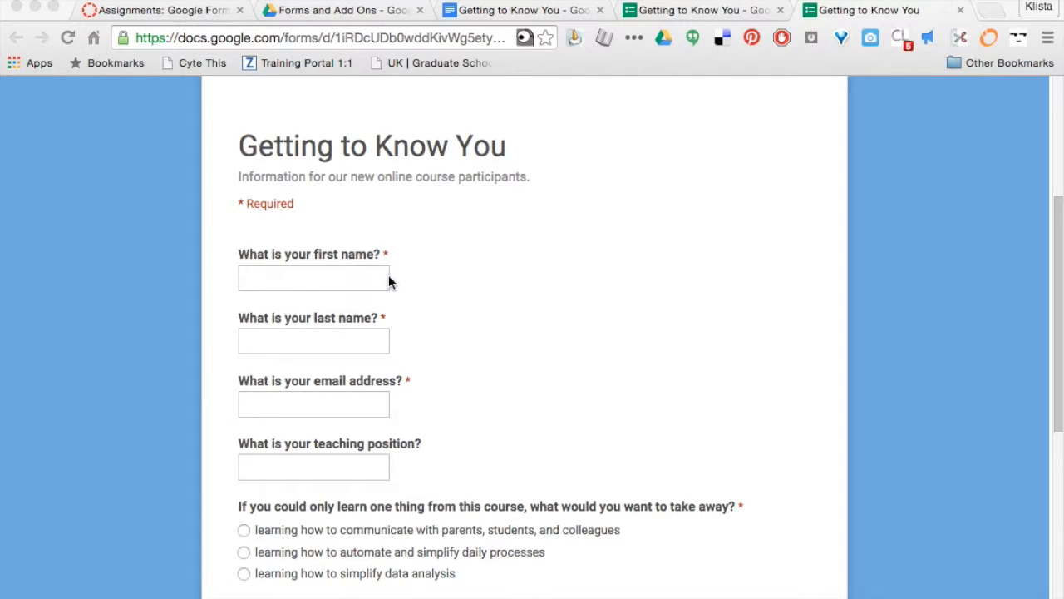
{"action": "scroll", "coordinate": [404, 381], "scroll_direction": "down", "scroll_amount": 3}
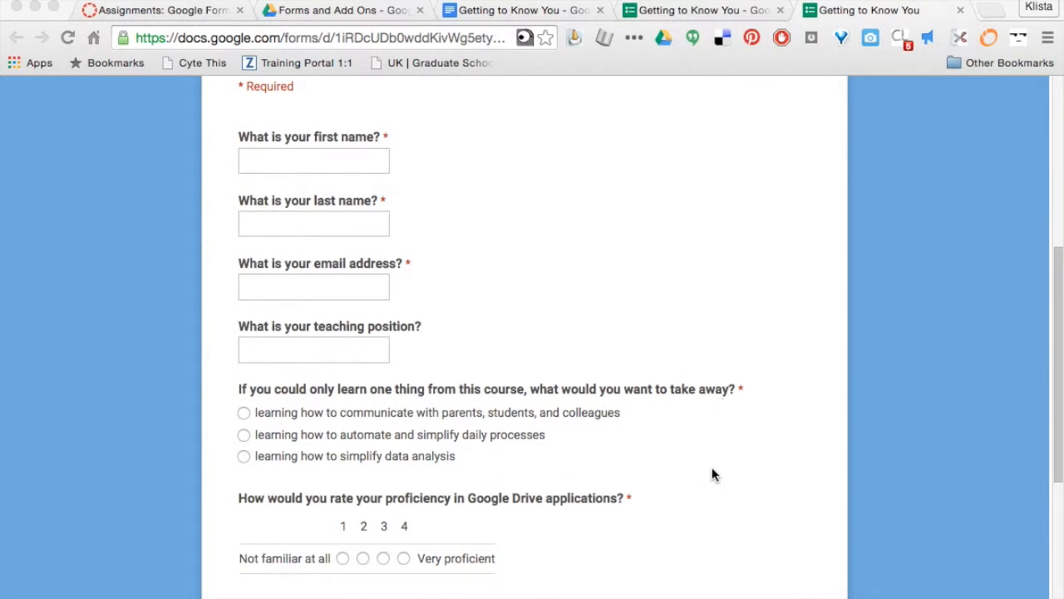
{"action": "scroll", "coordinate": [614, 495], "scroll_direction": "down", "scroll_amount": 5}
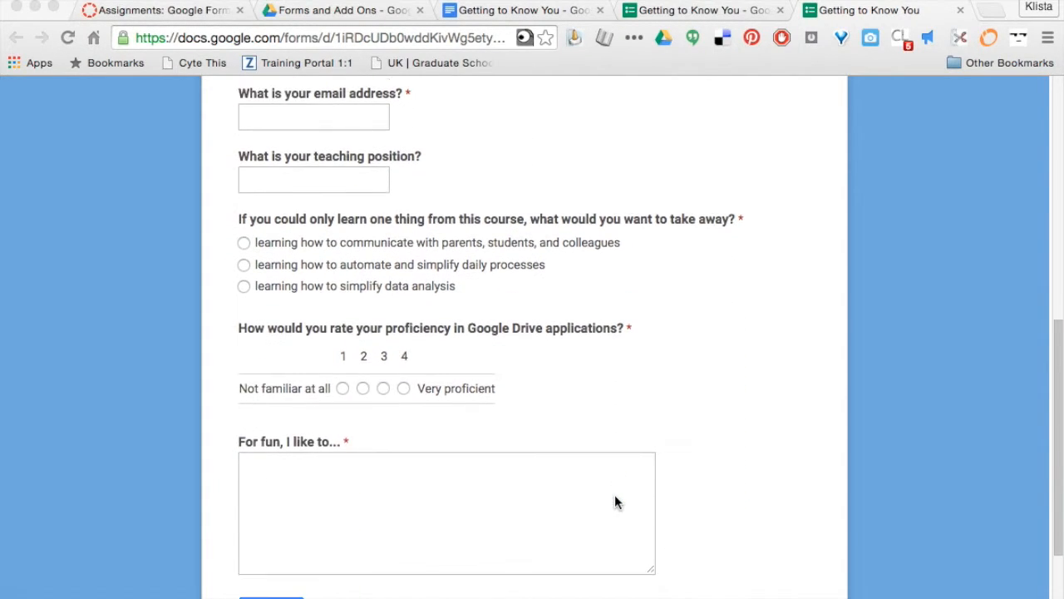
{"action": "scroll", "coordinate": [614, 501], "scroll_direction": "down", "scroll_amount": 1}
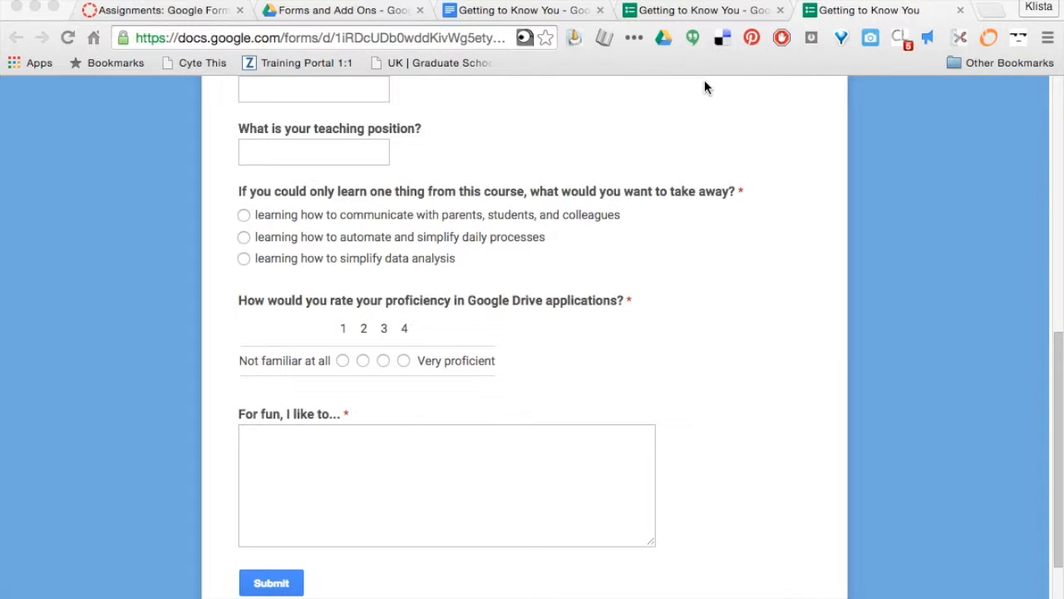
{"action": "left_click", "coordinate": [382, 12]}
{"action": "double_click", "coordinate": [305, 472]}
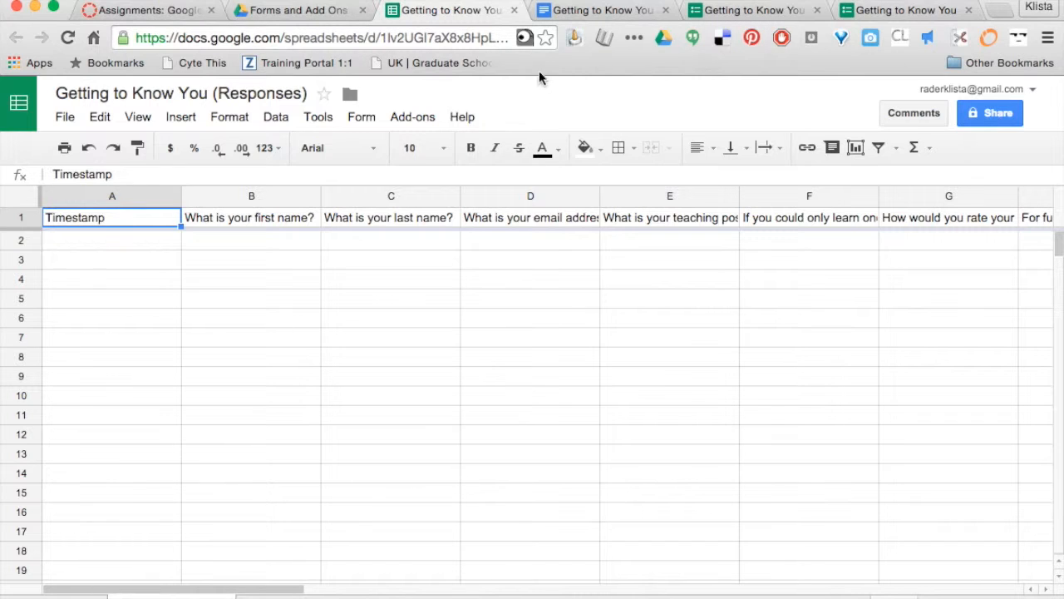
{"action": "left_click", "coordinate": [567, 12]}
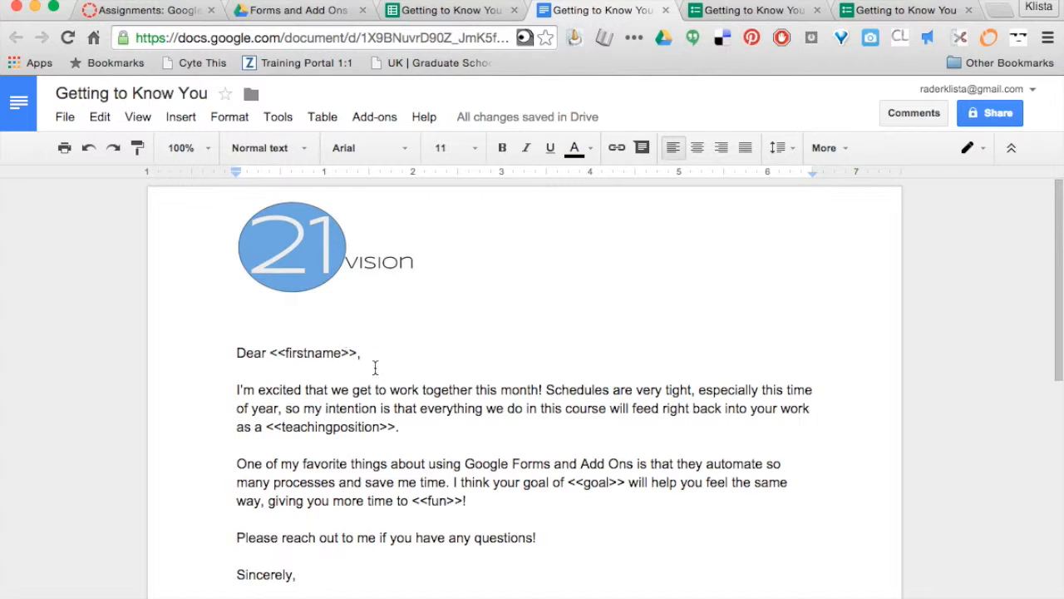
Read over the template's <<firstname>>, <<goal>> and <<fun>> placeholders, then go back to the Responses sheet
{"action": "scroll", "coordinate": [373, 368], "scroll_direction": "down", "scroll_amount": 3}
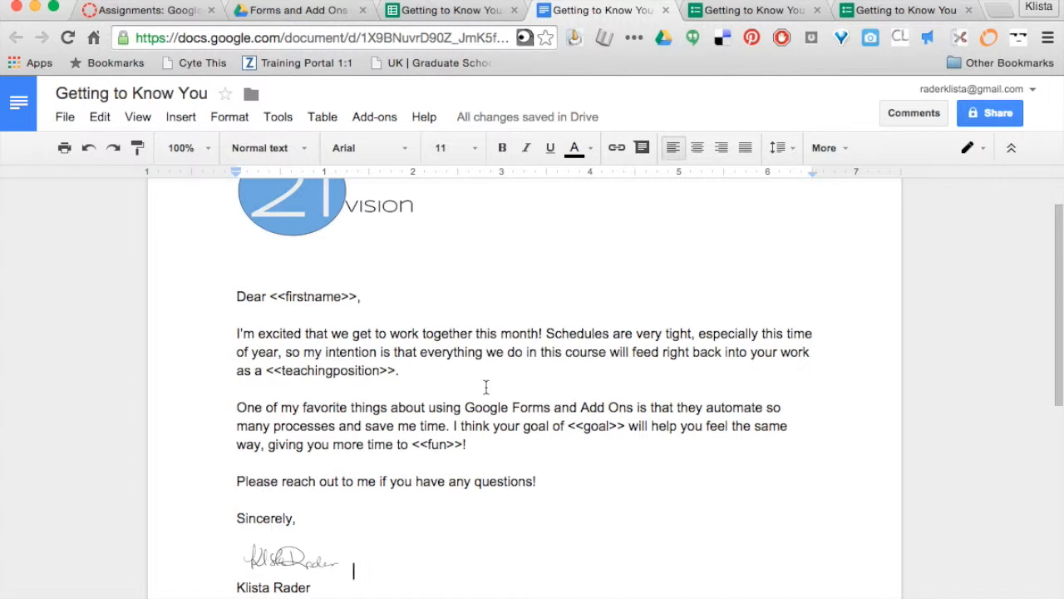
{"action": "scroll", "coordinate": [486, 386], "scroll_direction": "up", "scroll_amount": 3}
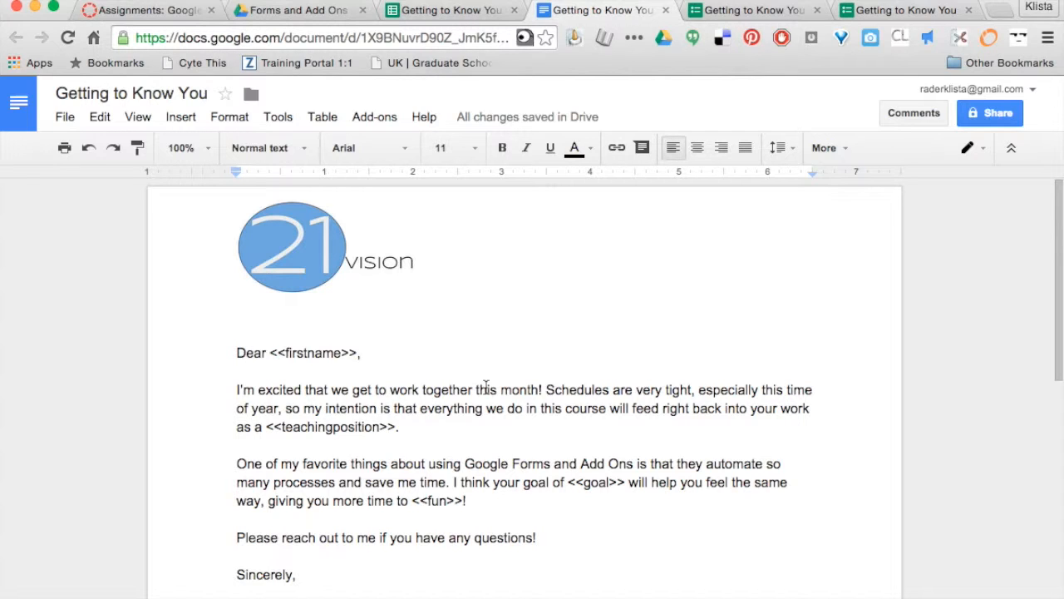
{"action": "left_click", "coordinate": [439, 11]}
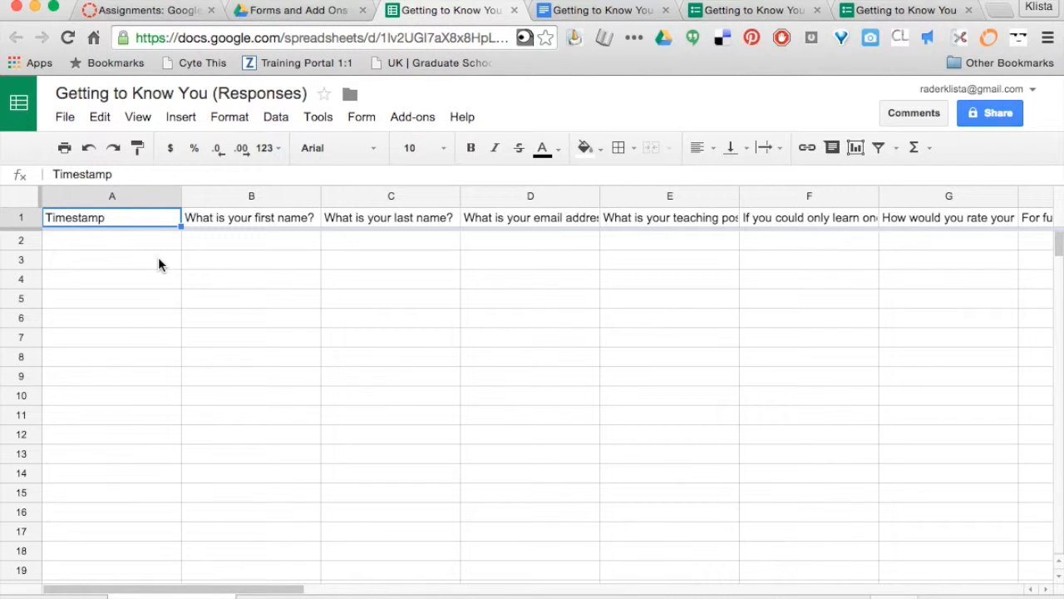
{"action": "left_click", "coordinate": [410, 120]}
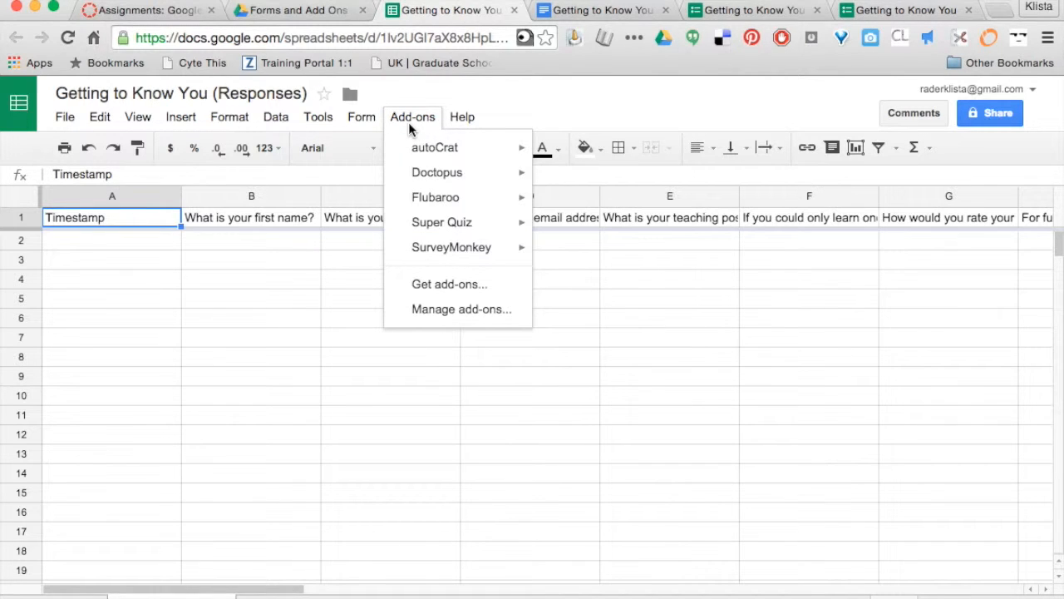
{"action": "mouse_move", "coordinate": [419, 149]}
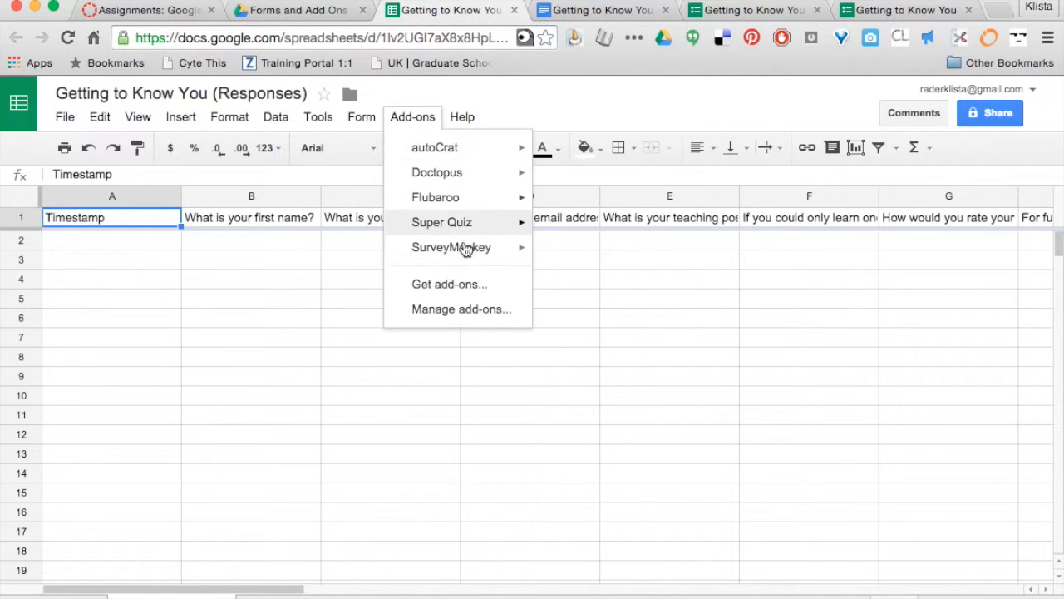
{"action": "left_click", "coordinate": [449, 284]}
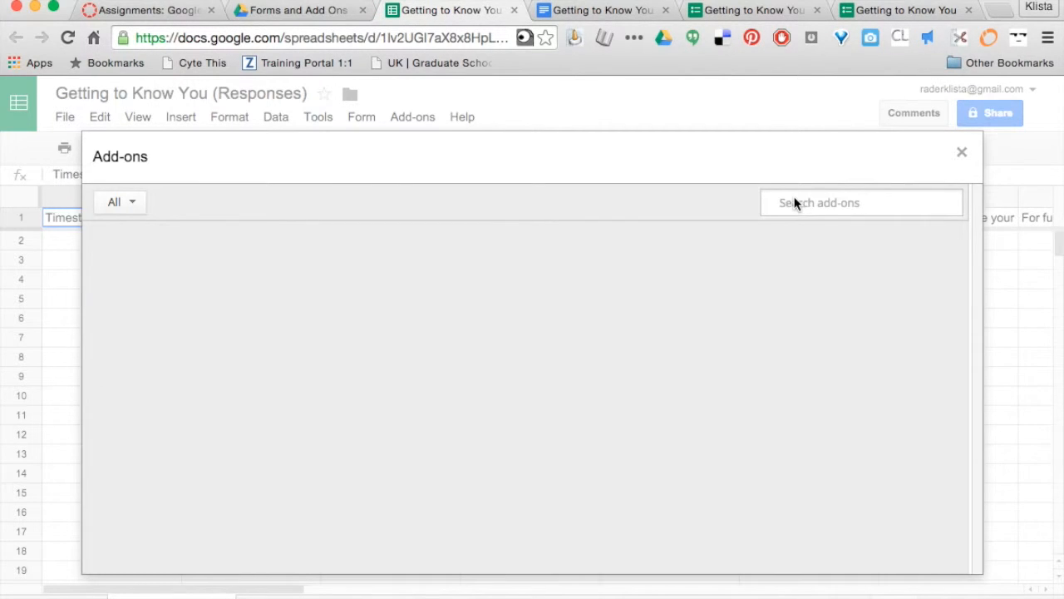
{"action": "left_click", "coordinate": [795, 206]}
{"action": "type", "text": "auto"}
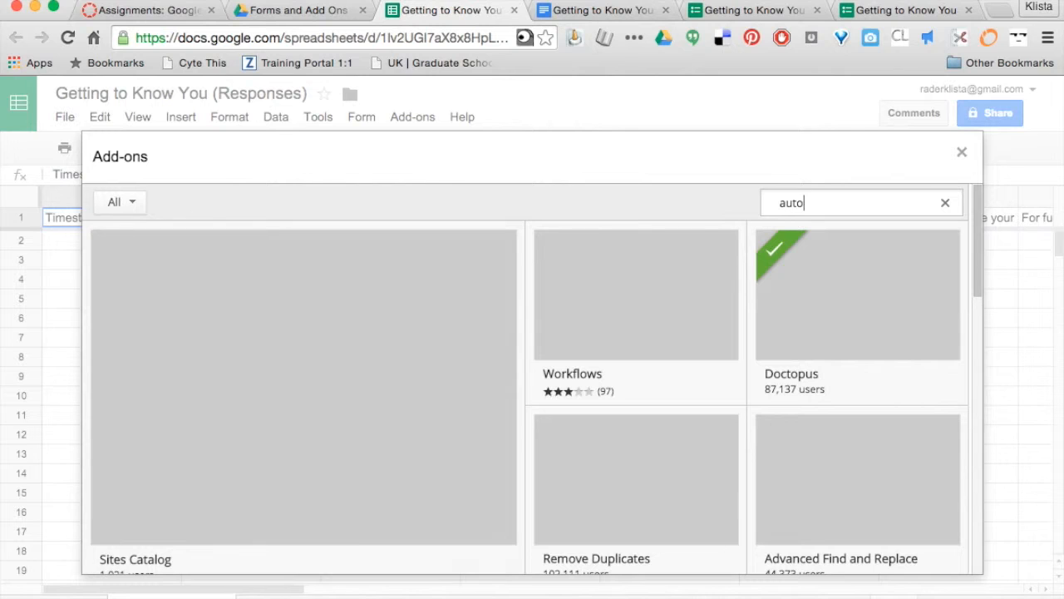
{"action": "type", "text": "crat"}
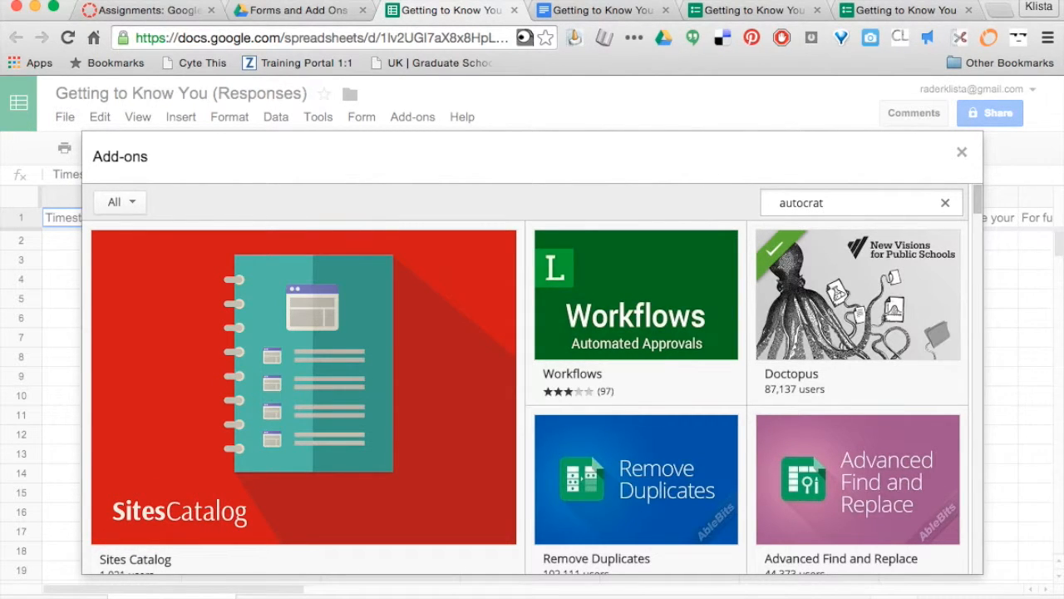
{"action": "key", "text": "Return"}
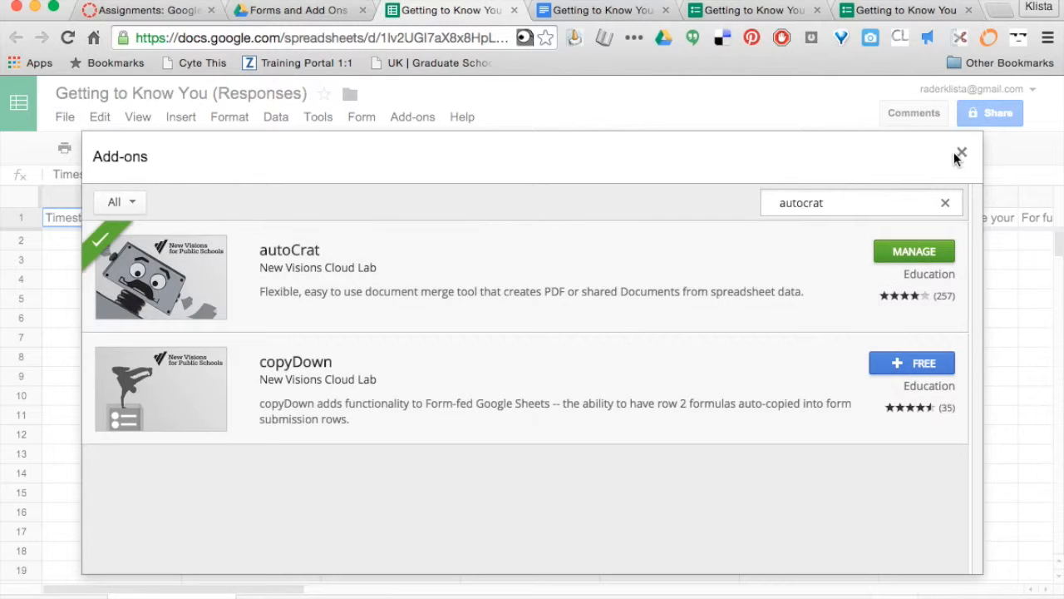
{"action": "left_click", "coordinate": [962, 155]}
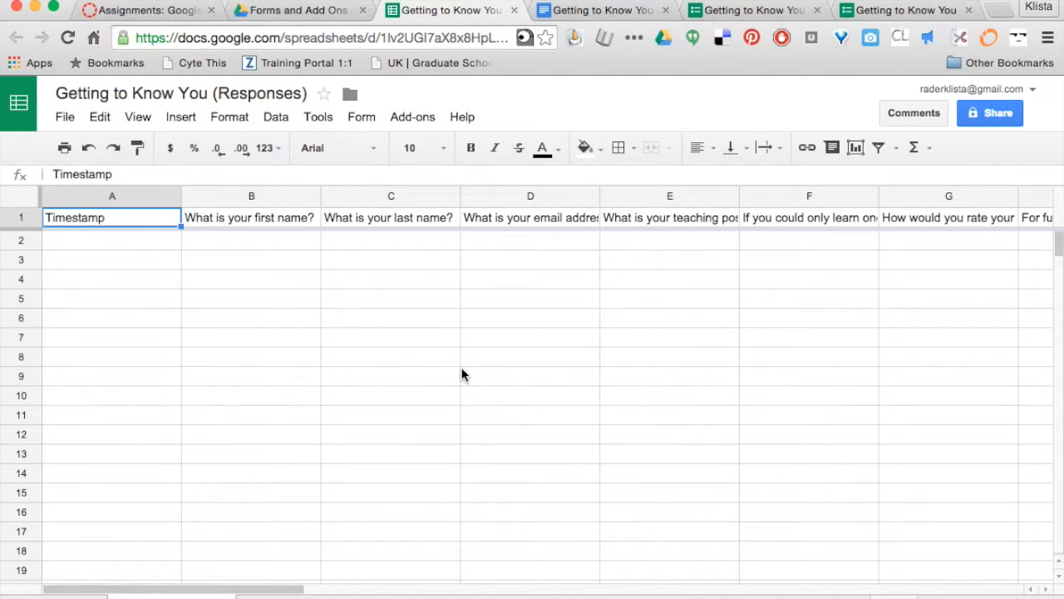
Launch autoCrat from the Add-ons menu and create a new merge job
{"action": "left_click", "coordinate": [414, 120]}
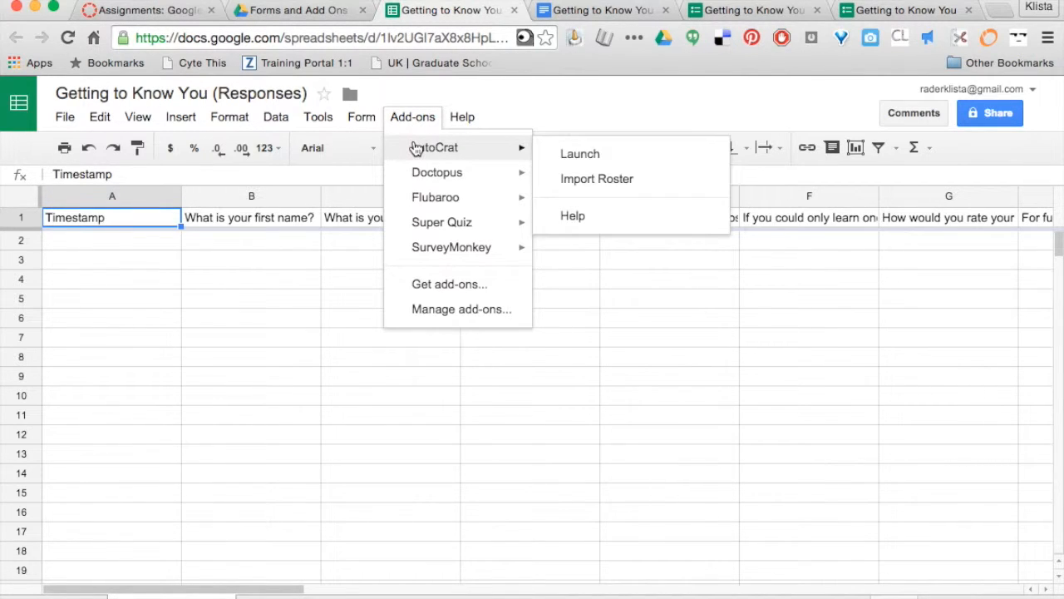
{"action": "left_click", "coordinate": [572, 155]}
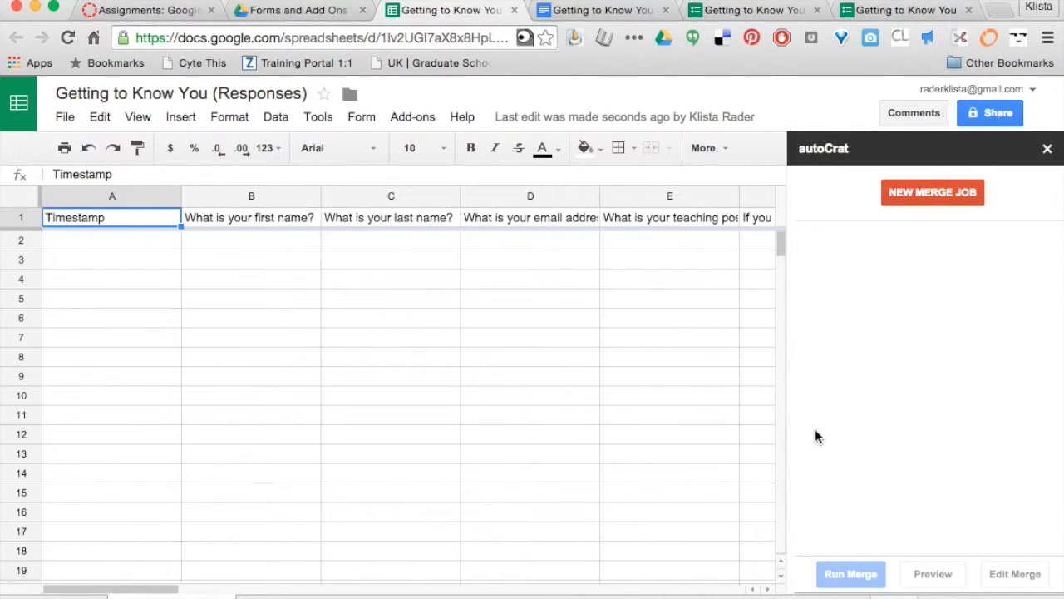
{"action": "left_click", "coordinate": [948, 192]}
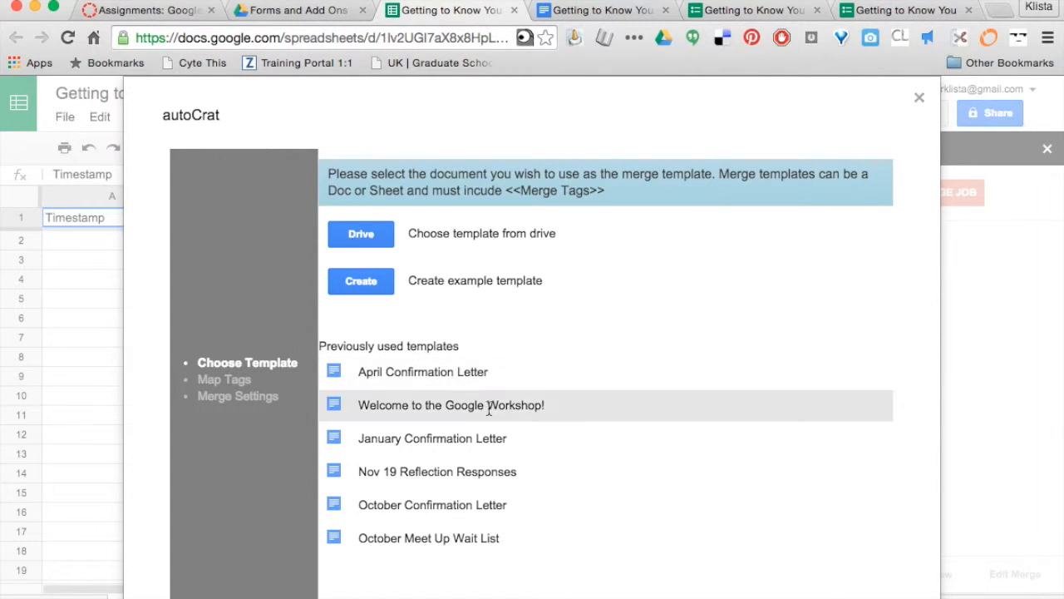
Search Drive for 'getting to know you' and select that Doc as the merge template
{"action": "left_click", "coordinate": [368, 237]}
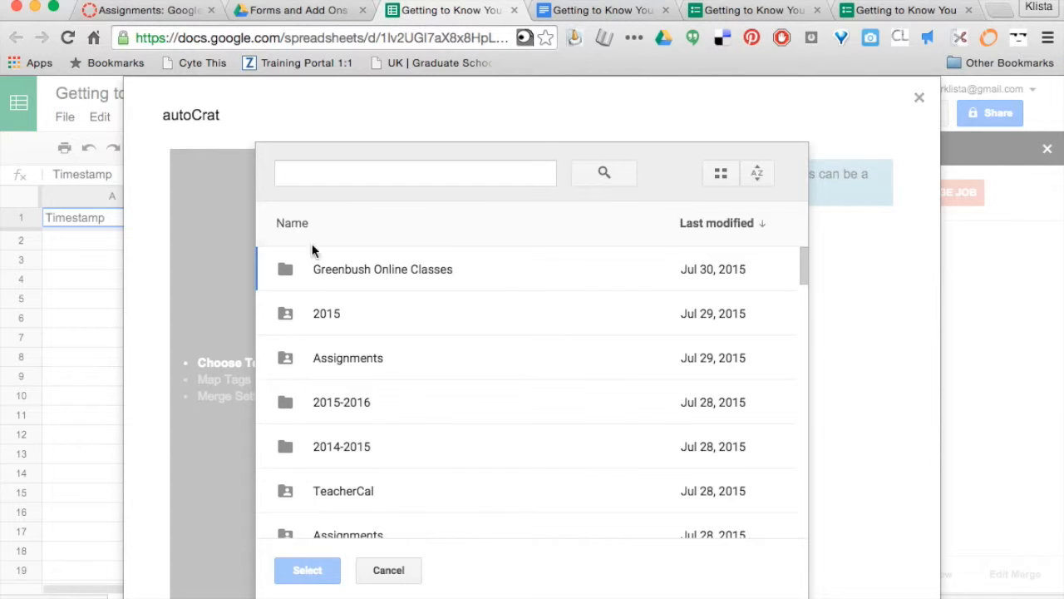
{"action": "left_click", "coordinate": [302, 174]}
{"action": "type", "text": "get"}
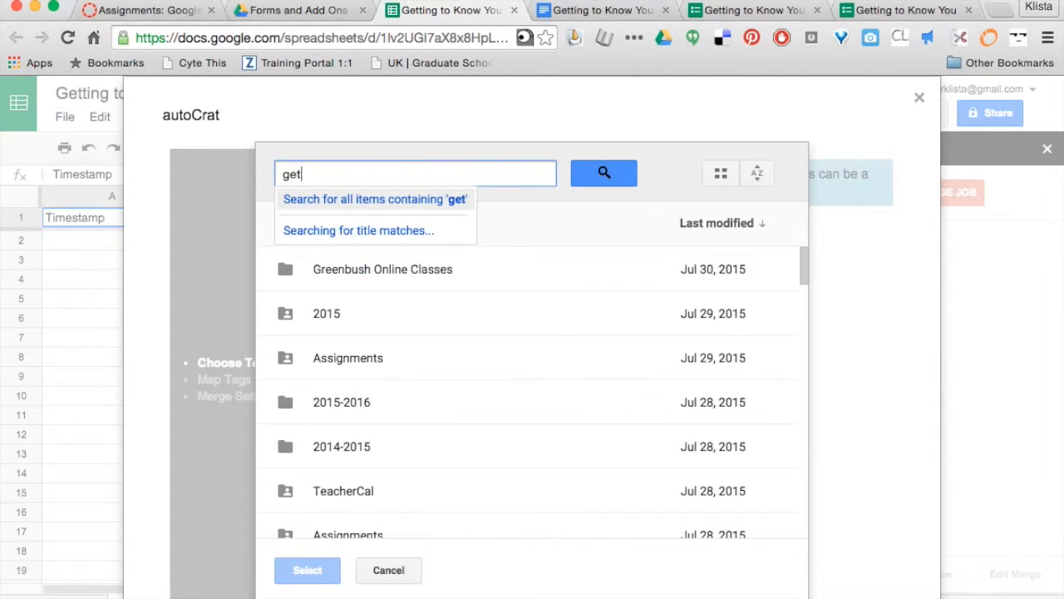
{"action": "type", "text": "ting to know you"}
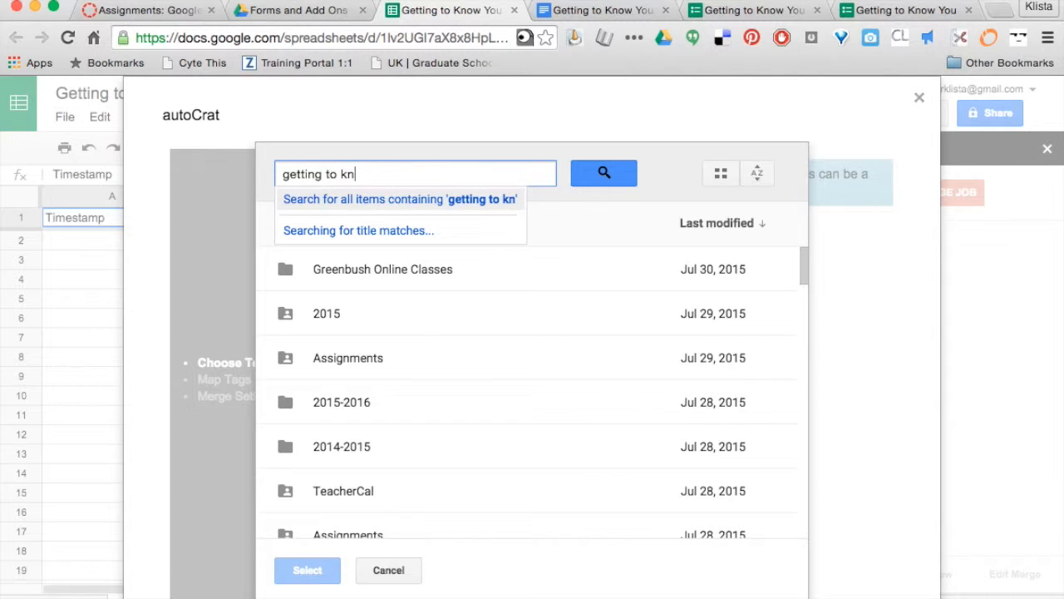
{"action": "left_click", "coordinate": [592, 183]}
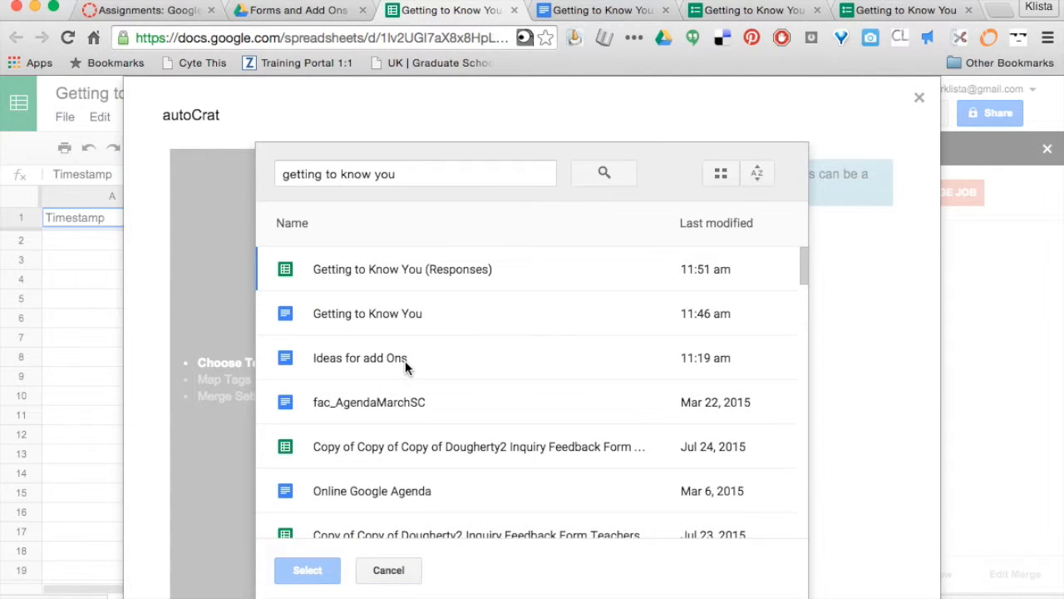
{"action": "left_click", "coordinate": [286, 317]}
{"action": "left_click", "coordinate": [307, 571]}
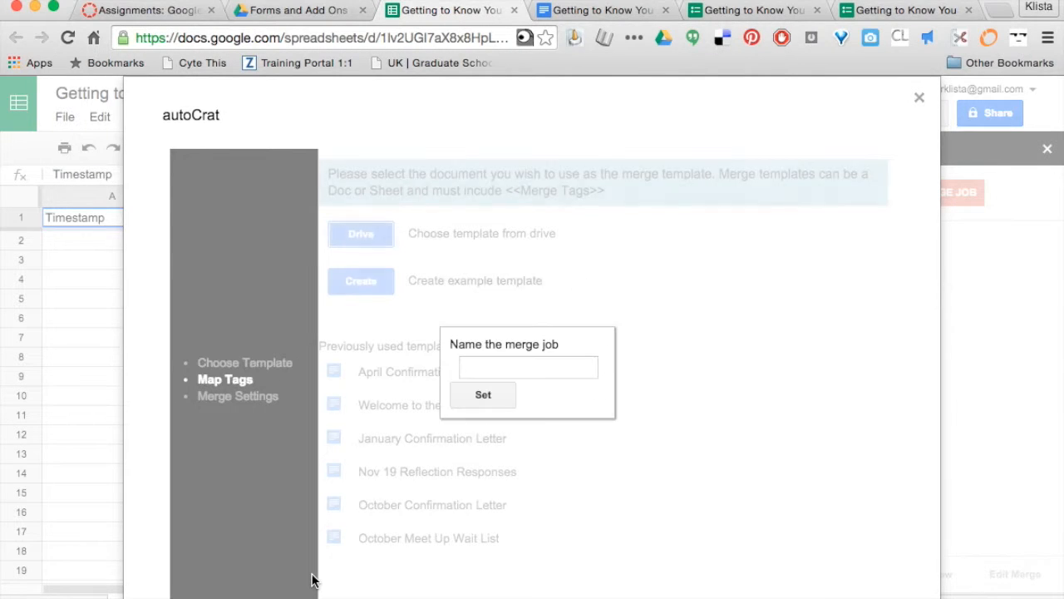
Name the merge job 'Getting to Know You' and bring up the letter template document
{"action": "left_click", "coordinate": [549, 364]}
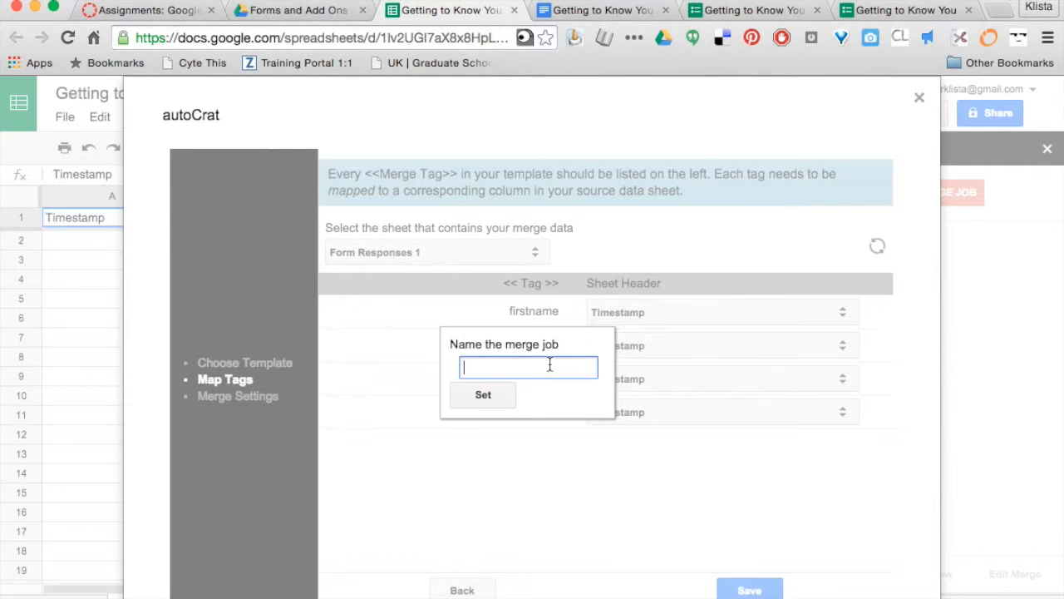
{"action": "type", "text": "Getting to Know You"}
{"action": "left_click", "coordinate": [483, 394]}
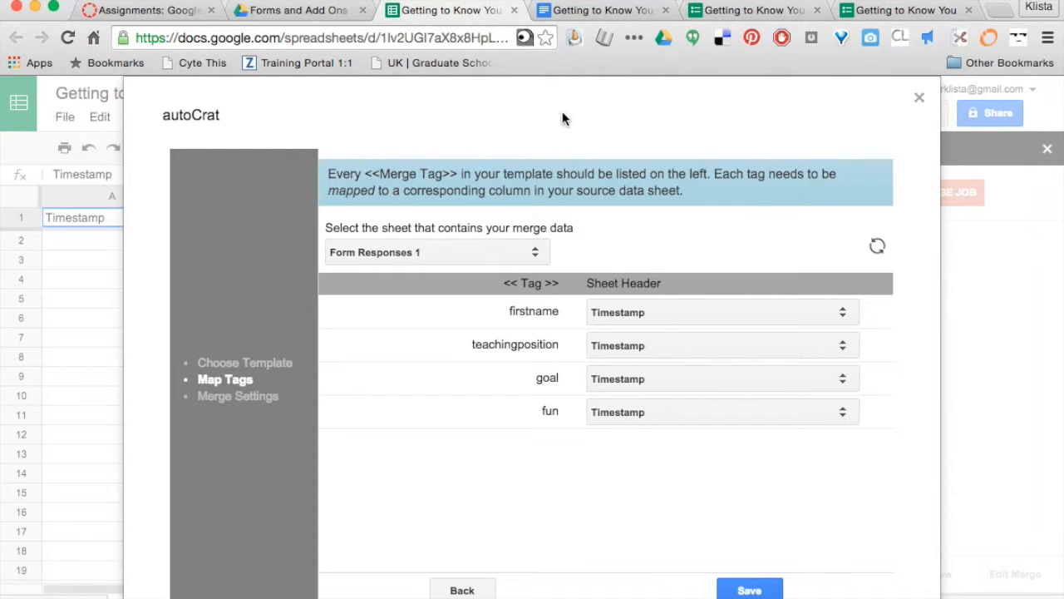
{"action": "left_click", "coordinate": [572, 9]}
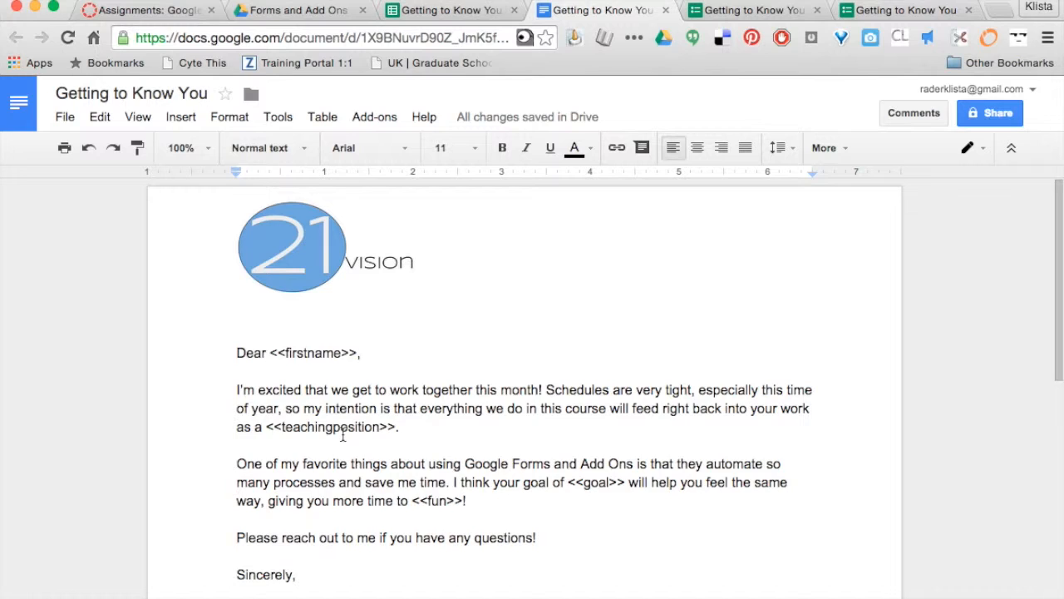
Scroll the template to check its <<tags>>, then return to autoCrat's Map Tags step
{"action": "scroll", "coordinate": [343, 436], "scroll_direction": "down", "scroll_amount": 1}
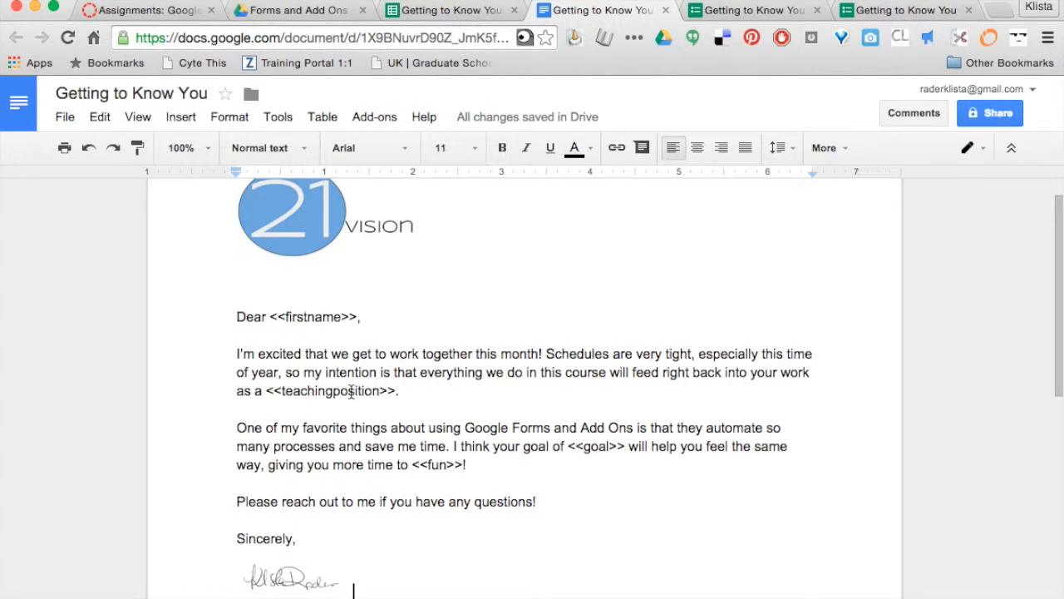
{"action": "left_click", "coordinate": [470, 15]}
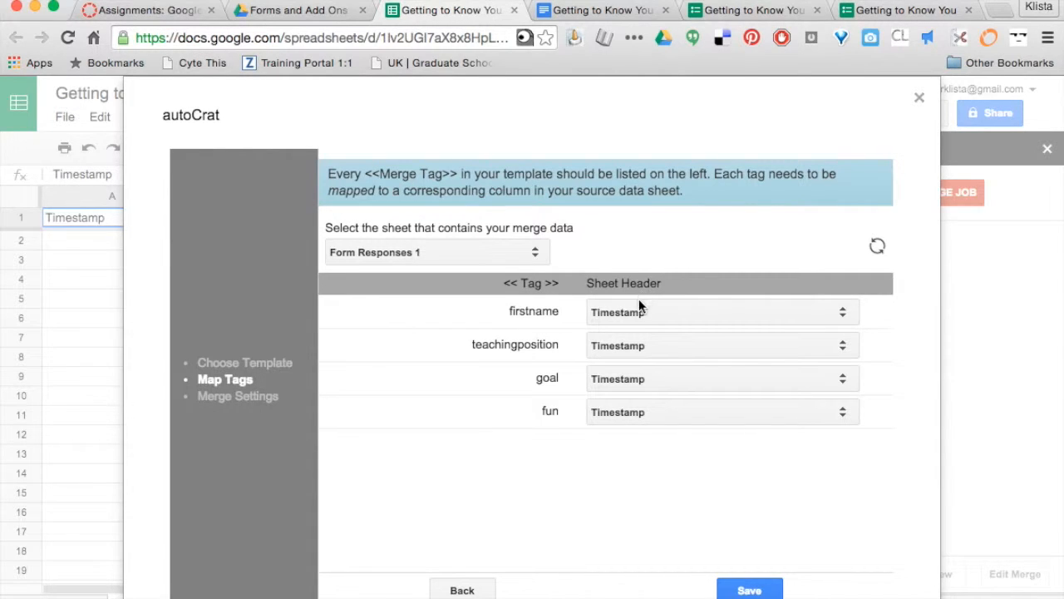
Map the firstname tag to the first-name question, checking the form's questions in the editor
{"action": "left_click", "coordinate": [655, 315]}
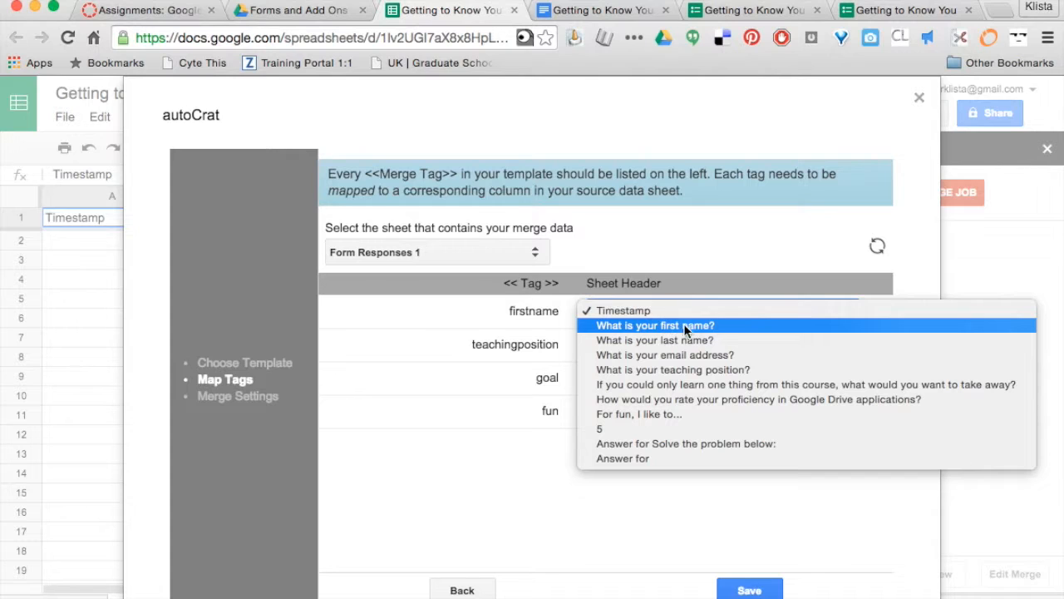
{"action": "left_click", "coordinate": [716, 329]}
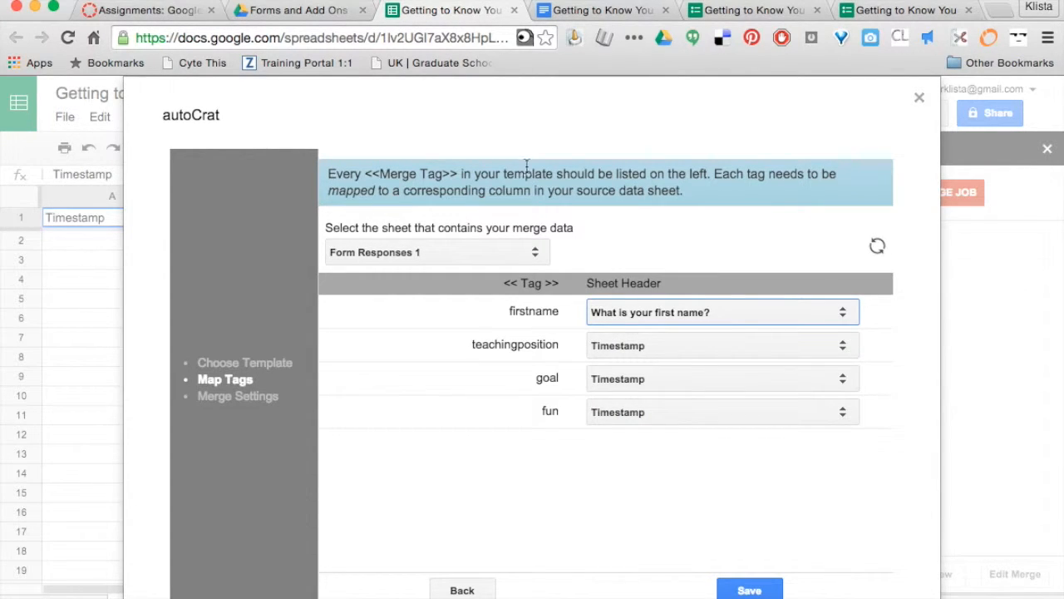
{"action": "left_click", "coordinate": [729, 15]}
{"action": "scroll", "coordinate": [426, 409], "scroll_direction": "down", "scroll_amount": 2}
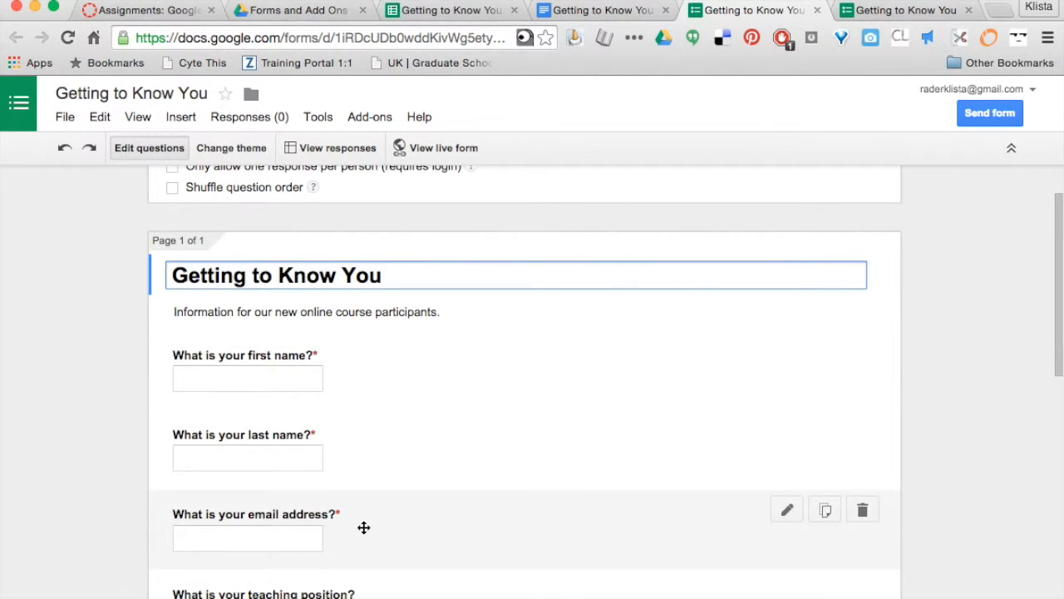
{"action": "scroll", "coordinate": [363, 527], "scroll_direction": "down", "scroll_amount": 5}
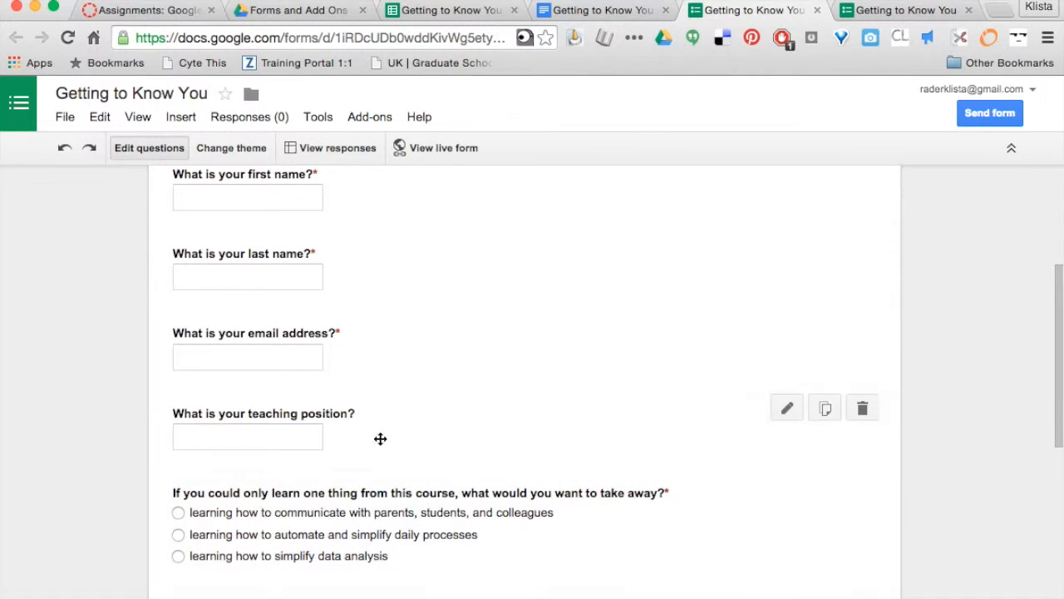
{"action": "left_click", "coordinate": [475, 10]}
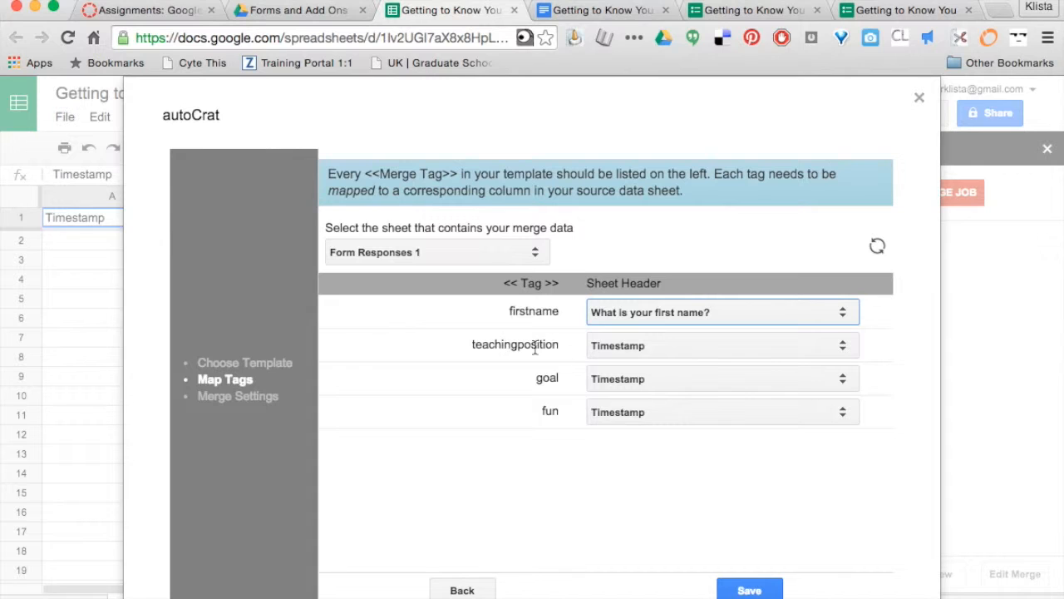
Map teachingposition, goal and fun to their matching question columns and save the mapping
{"action": "left_click", "coordinate": [663, 344]}
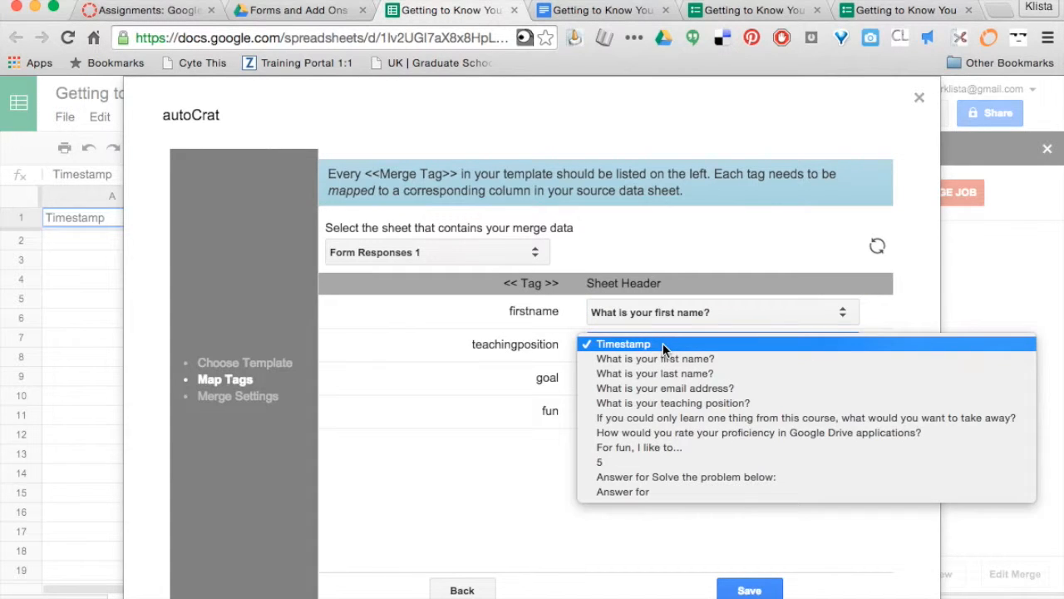
{"action": "left_click", "coordinate": [665, 402]}
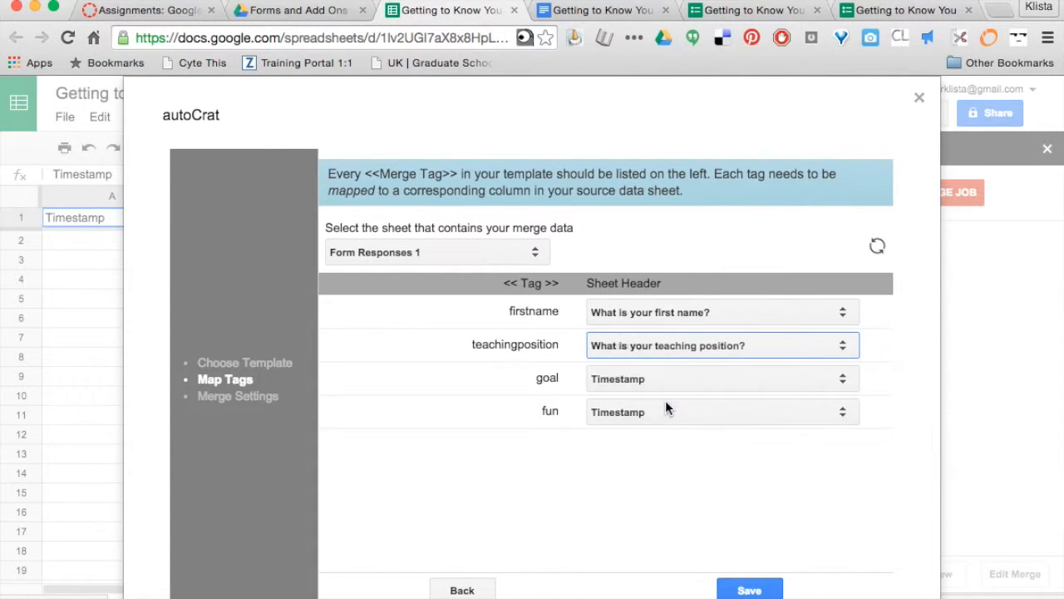
{"action": "left_click", "coordinate": [656, 379]}
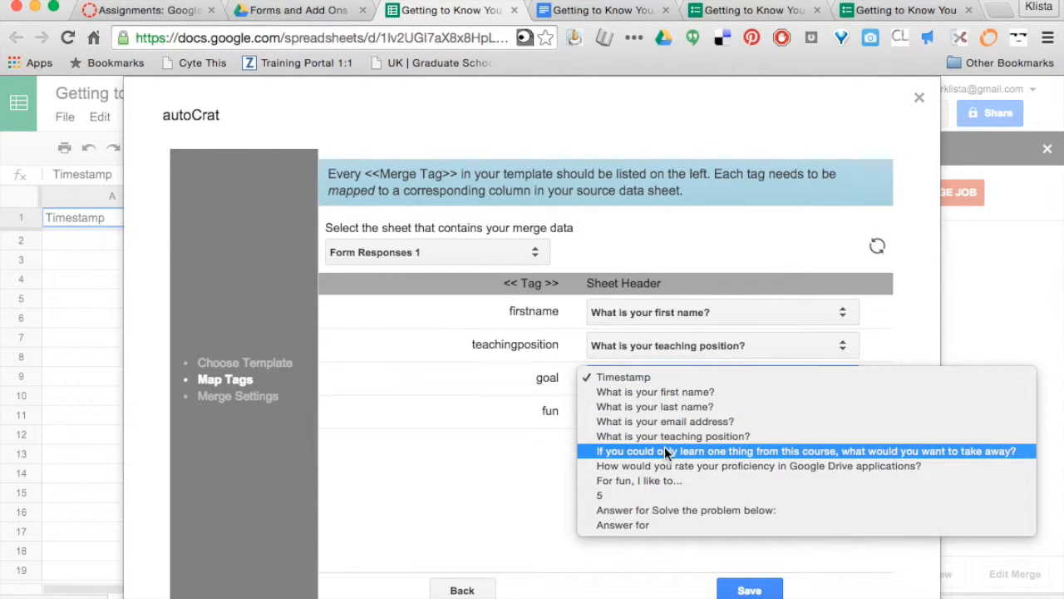
{"action": "left_click", "coordinate": [708, 453]}
{"action": "left_click", "coordinate": [661, 415]}
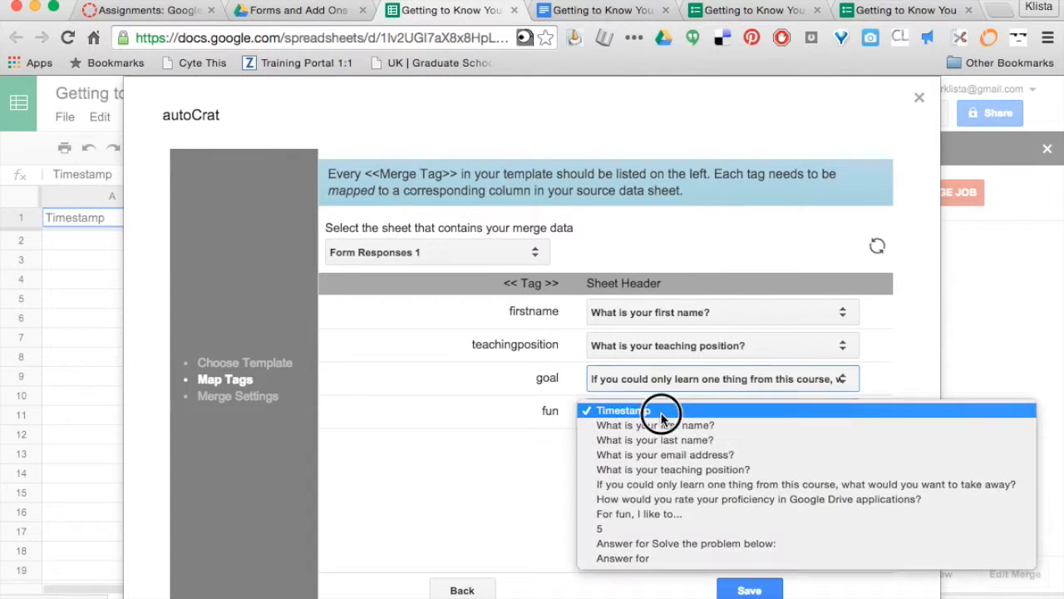
{"action": "left_click", "coordinate": [640, 514]}
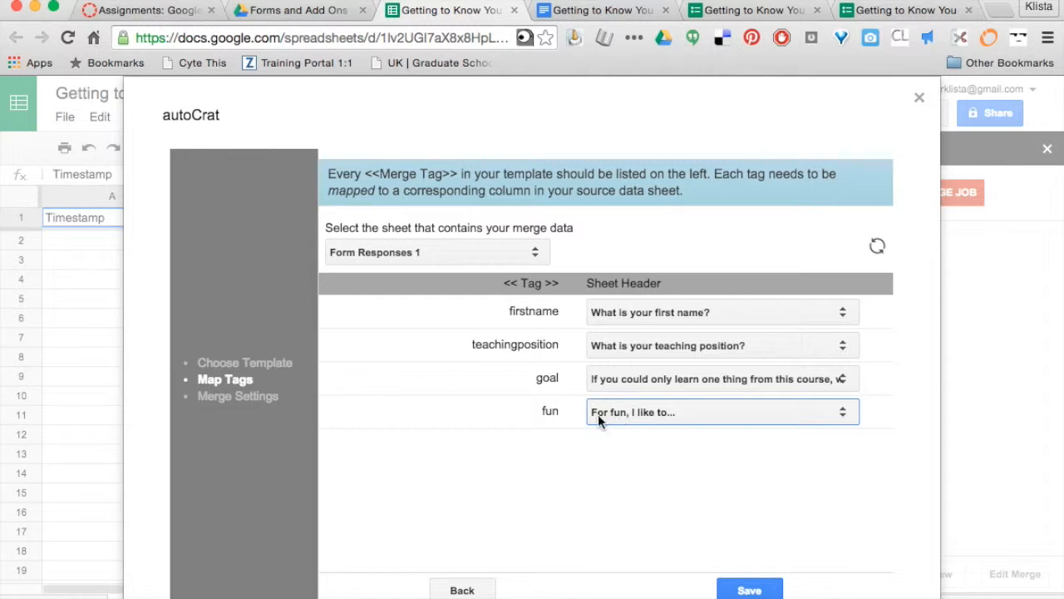
{"action": "left_click", "coordinate": [749, 590]}
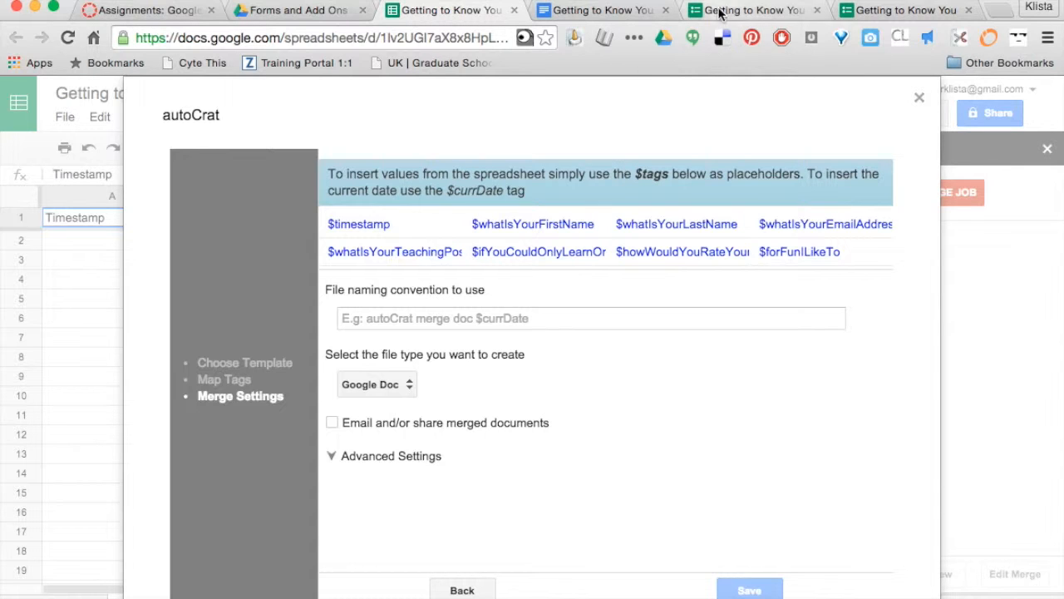
{"action": "left_click", "coordinate": [862, 12]}
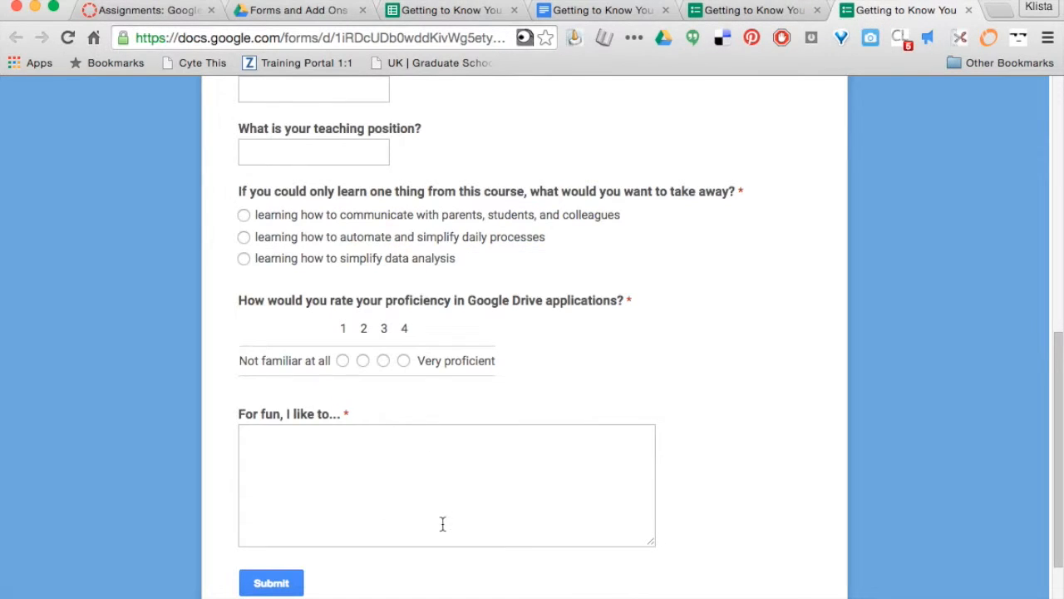
{"action": "scroll", "coordinate": [352, 466], "scroll_direction": "up", "scroll_amount": 10}
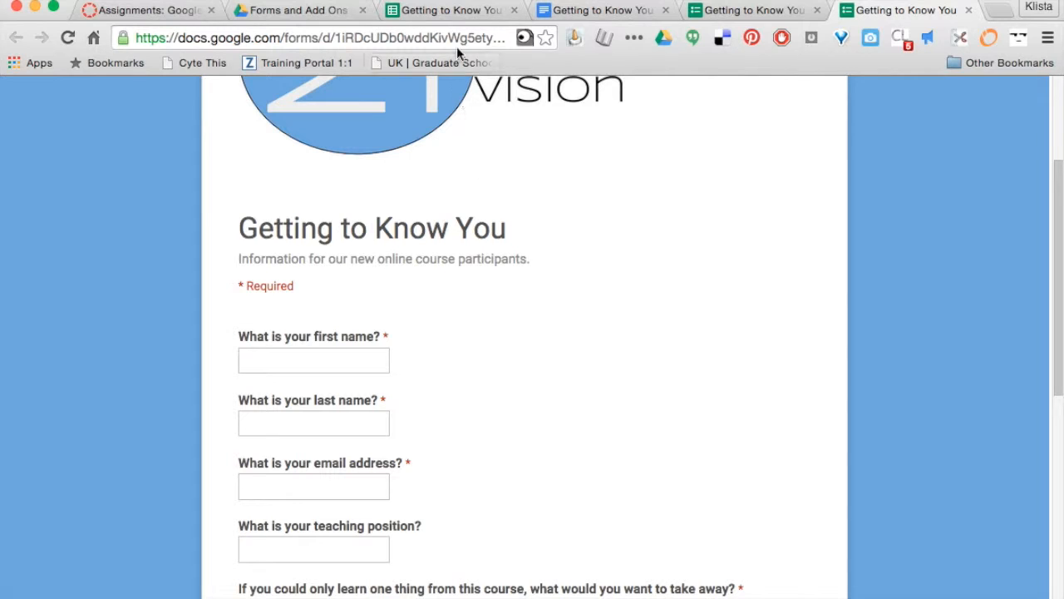
{"action": "left_click", "coordinate": [460, 10]}
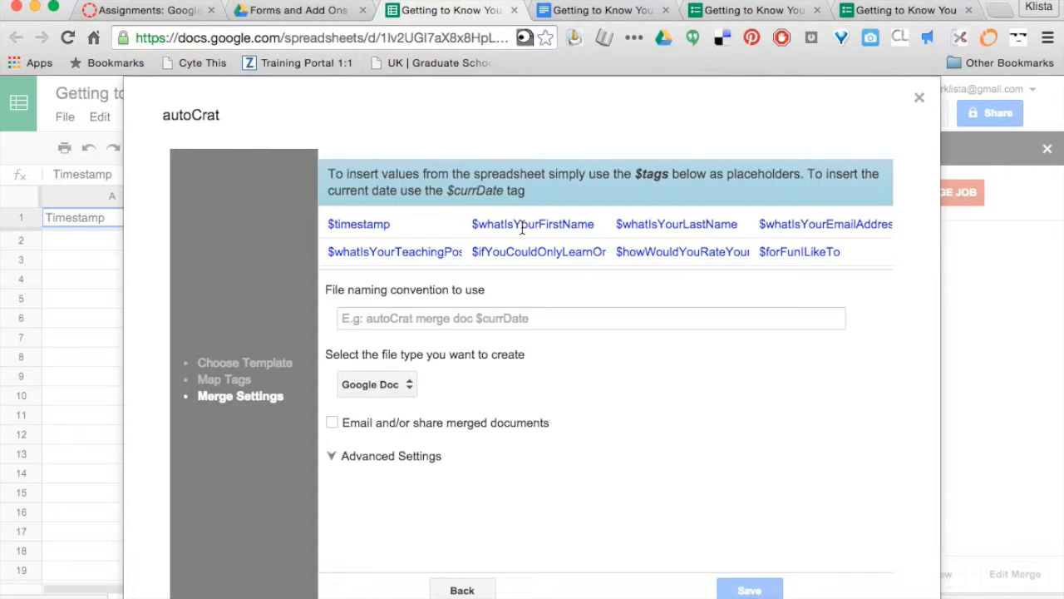
Set the file naming convention to '$whatIsYourFirstName Google Forms and Add Ons' with PDF output
{"action": "left_click_drag", "start_coordinate": [595, 224], "coordinate": [474, 227]}
{"action": "key", "text": "ctrl+c"}
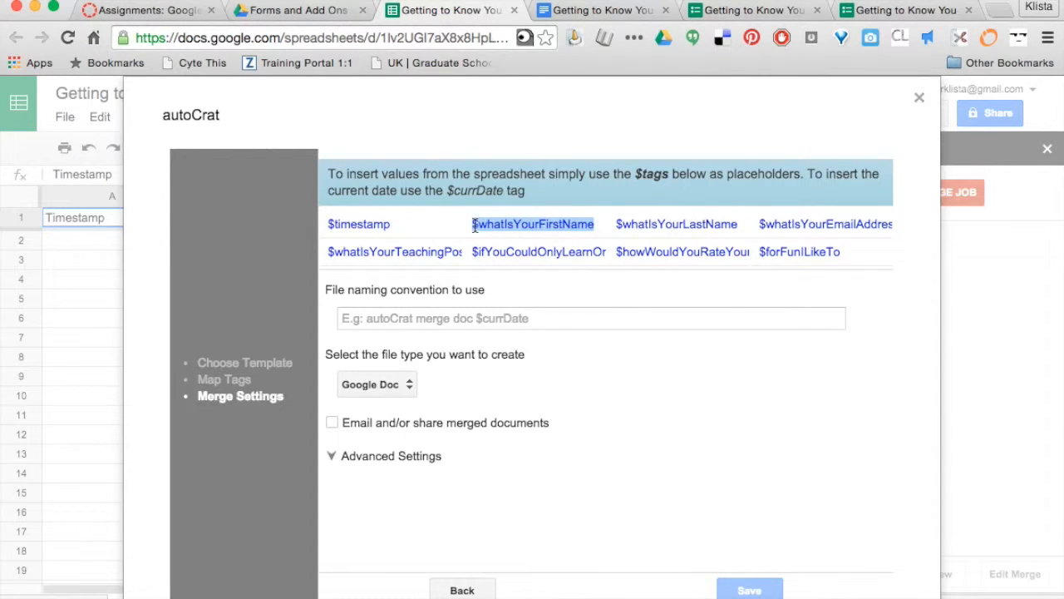
{"action": "left_click", "coordinate": [422, 321]}
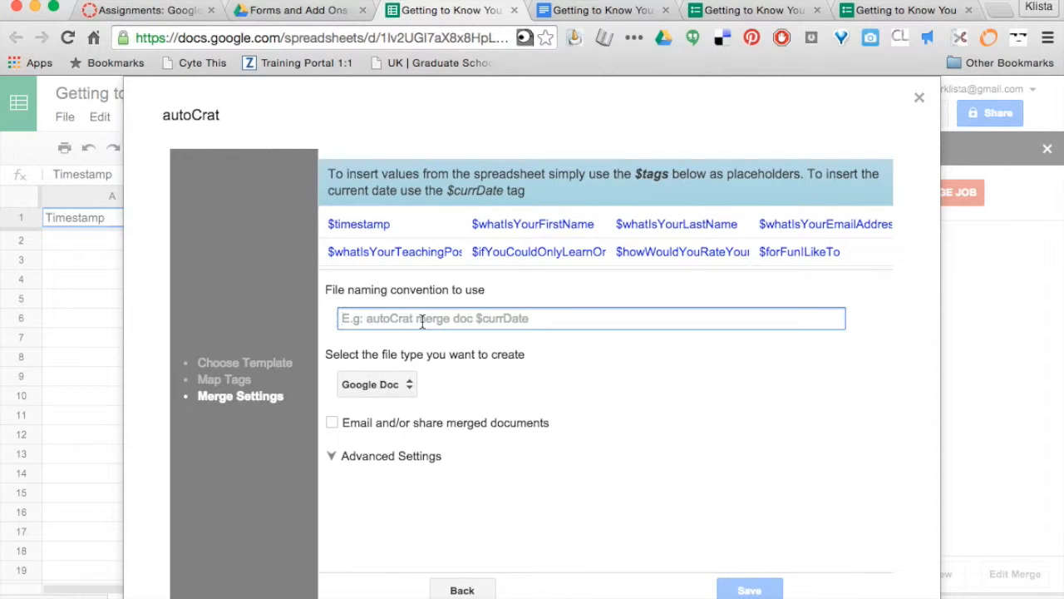
{"action": "key", "text": "ctrl+v"}
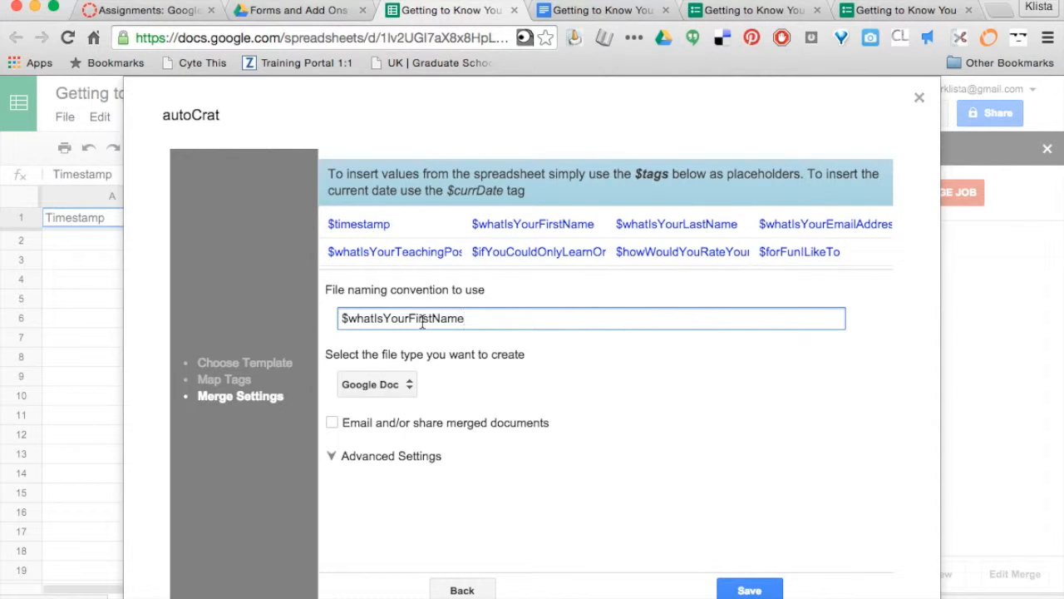
{"action": "type", "text": "Google Forms an"}
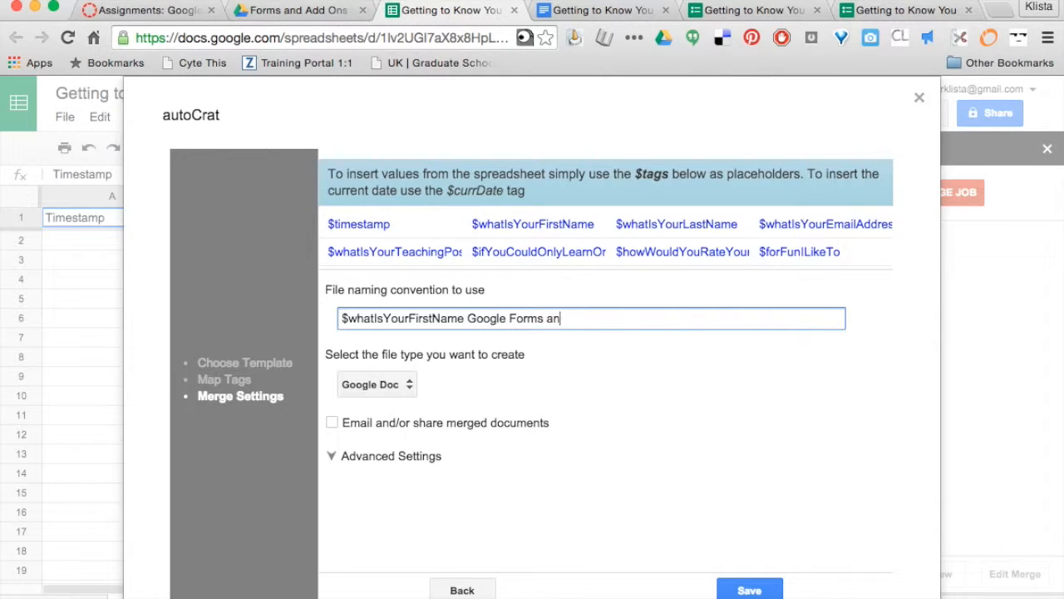
{"action": "type", "text": "d Add Ons"}
{"action": "left_click", "coordinate": [407, 386]}
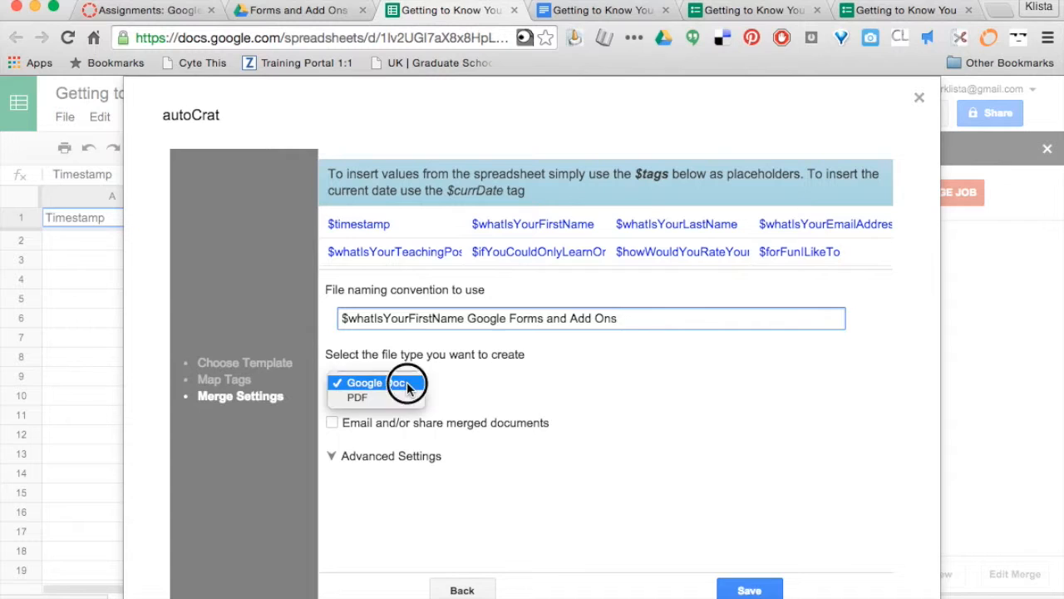
{"action": "left_click", "coordinate": [402, 400]}
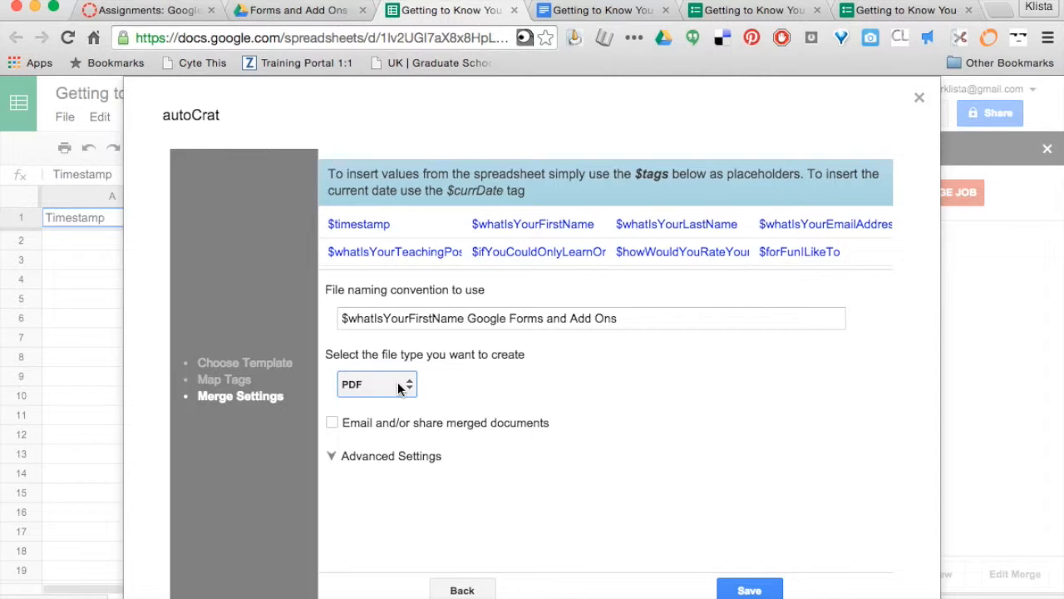
Email merged letters to $whatIsYourEmailAddress with subject 'Google Forms and Add Ons' and a welcome message
{"action": "left_click", "coordinate": [333, 423]}
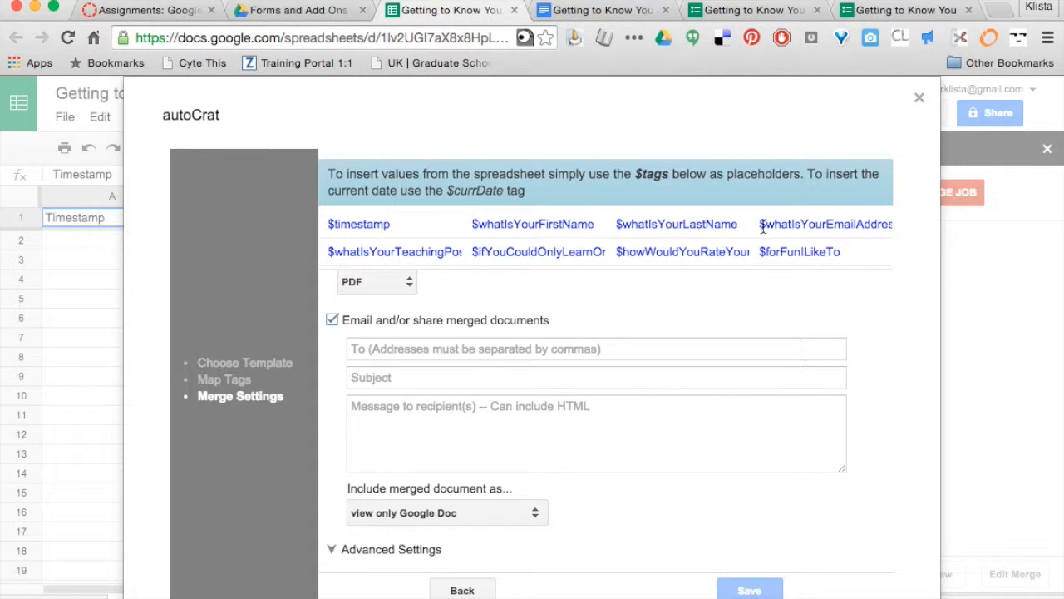
{"action": "left_click_drag", "start_coordinate": [760, 224], "coordinate": [891, 220]}
{"action": "key", "text": "super+c"}
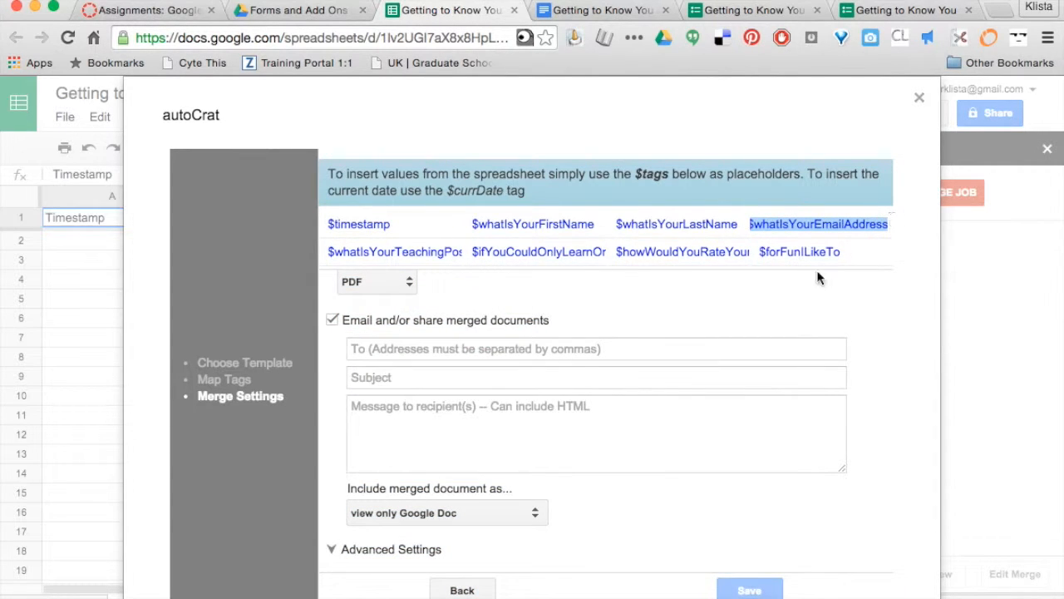
{"action": "left_click", "coordinate": [576, 350]}
{"action": "key", "text": "super+v"}
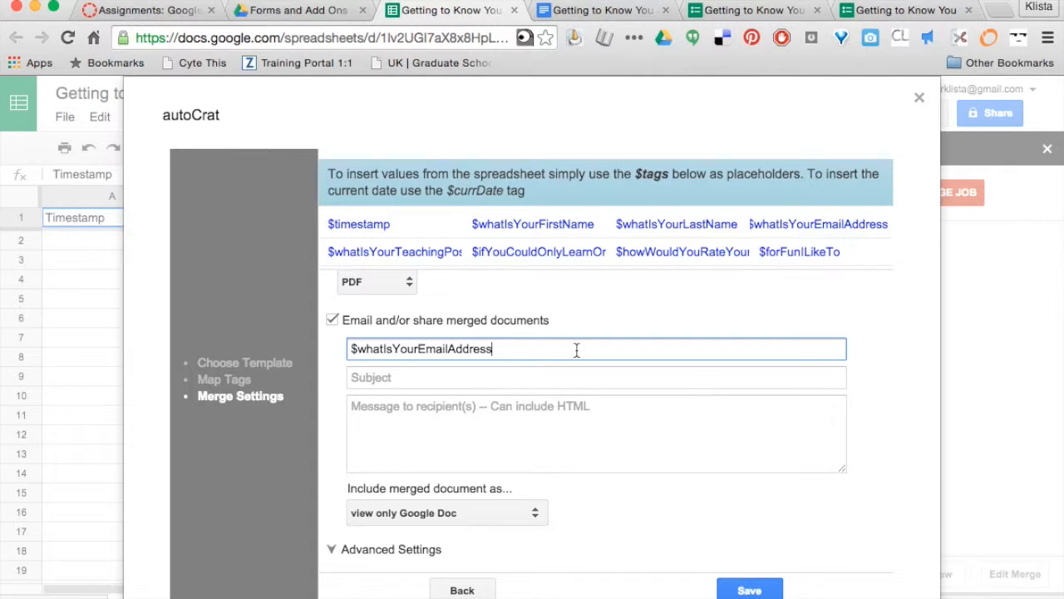
{"action": "left_click", "coordinate": [419, 377]}
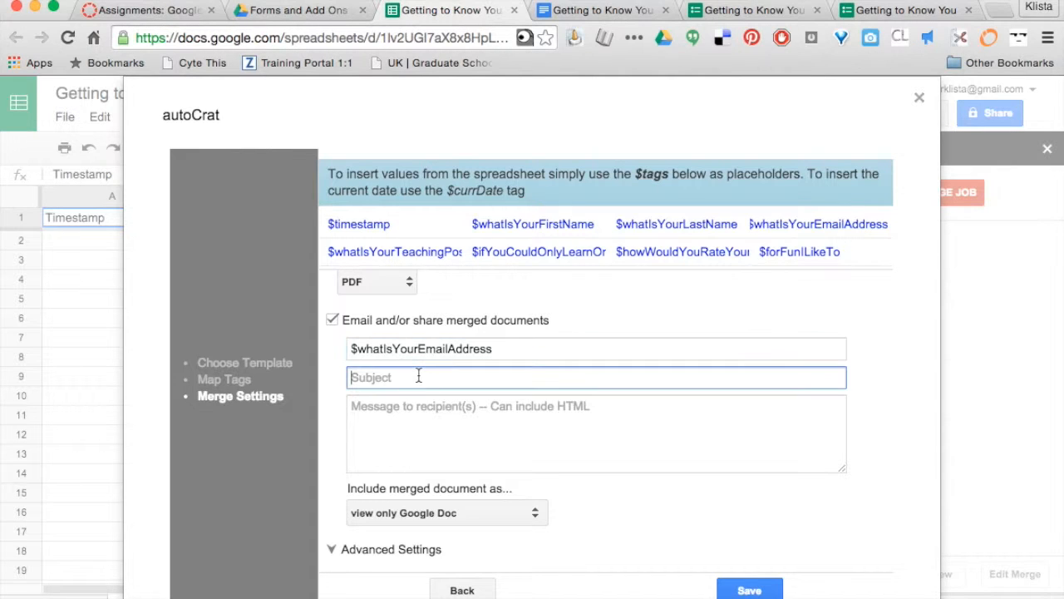
{"action": "type", "text": "Google Forms and Add Ons"}
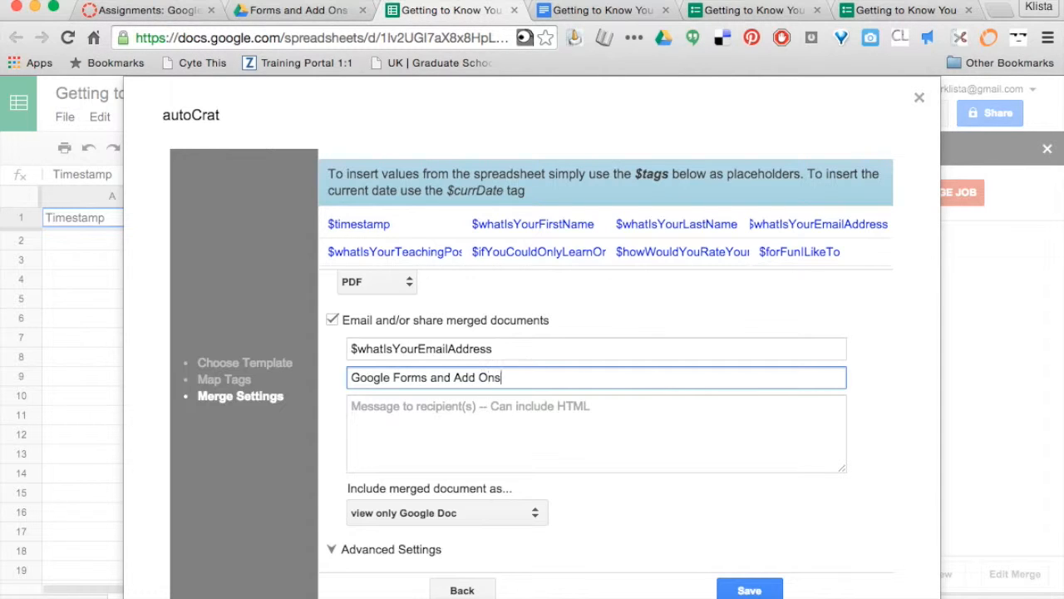
{"action": "left_click", "coordinate": [379, 433]}
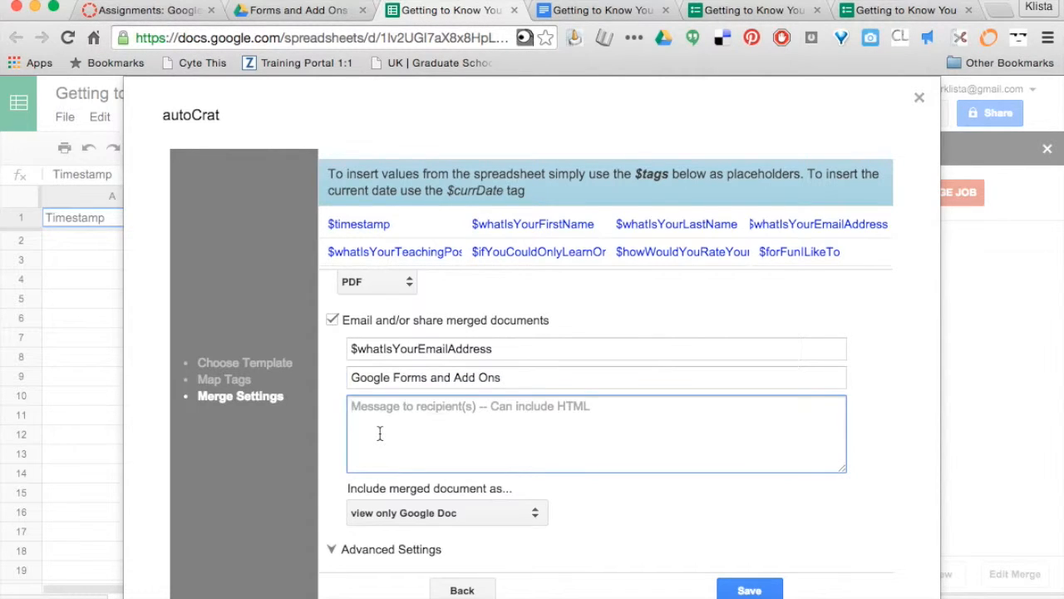
{"action": "type", "text": "Welco"}
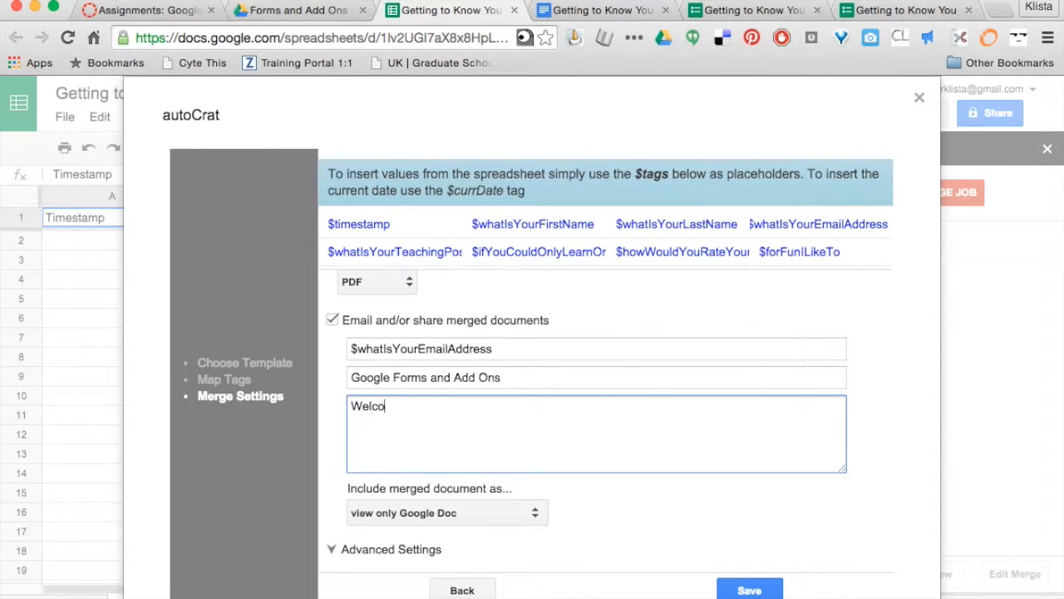
{"action": "type", "text": "me! Please take a look at"}
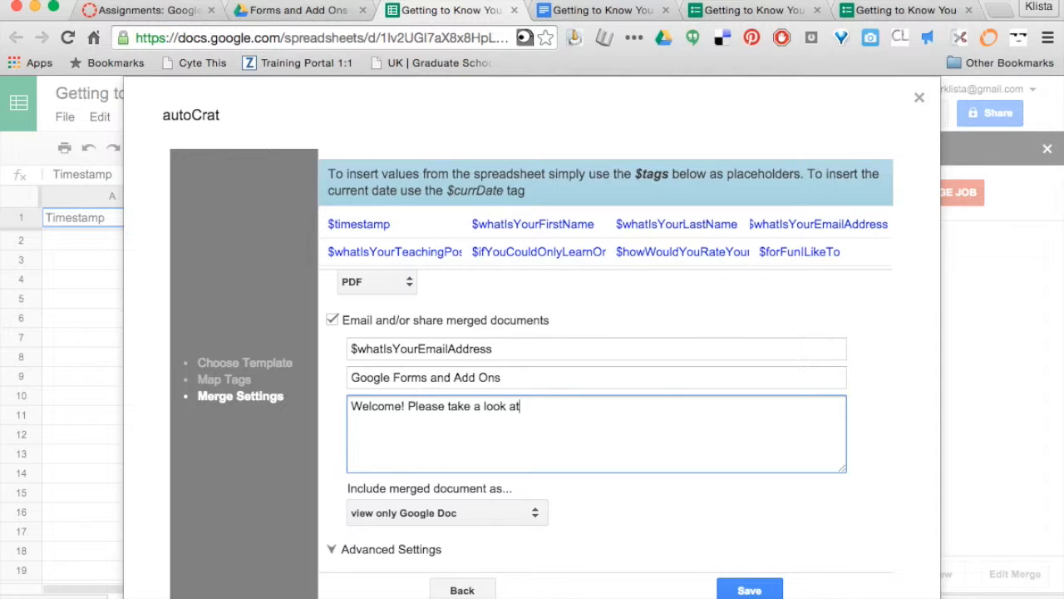
{"action": "type", "text": " the attachment."}
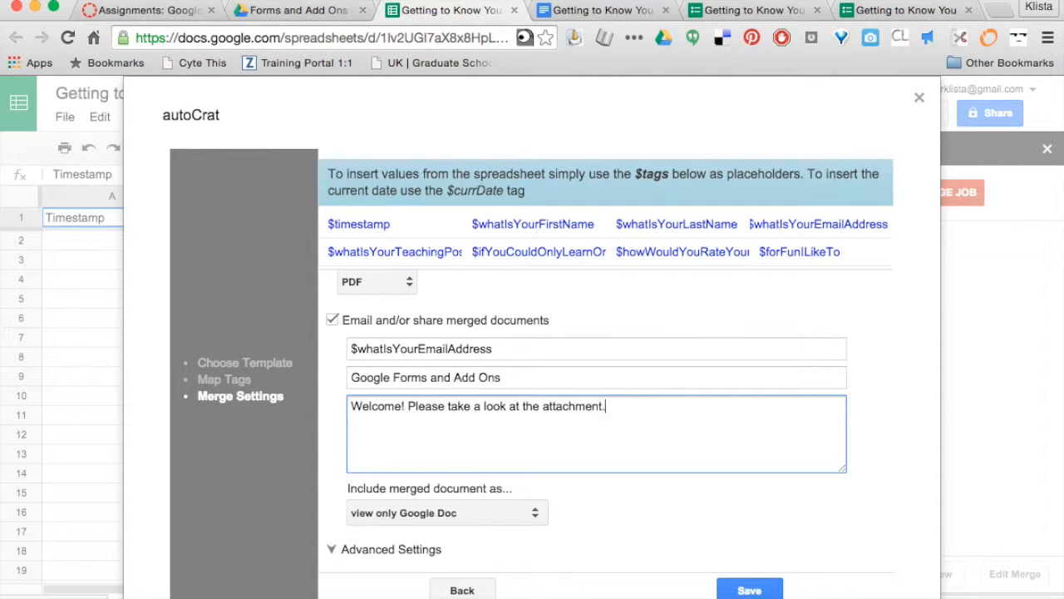
Include the merged document as a PDF file attachment and save the merge job
{"action": "scroll", "coordinate": [567, 494], "scroll_direction": "down", "scroll_amount": 1}
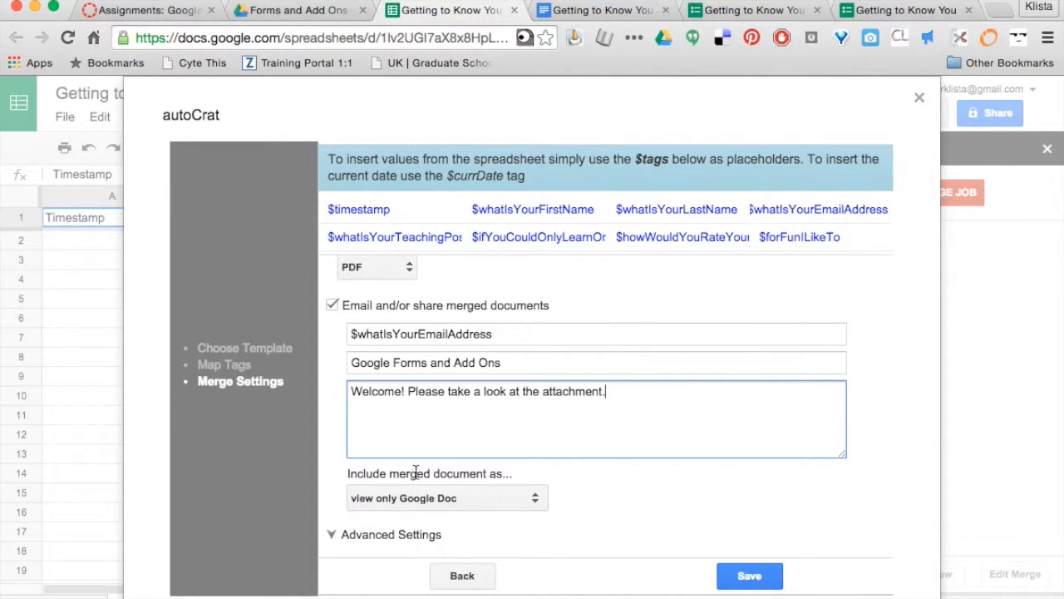
{"action": "left_click", "coordinate": [534, 496]}
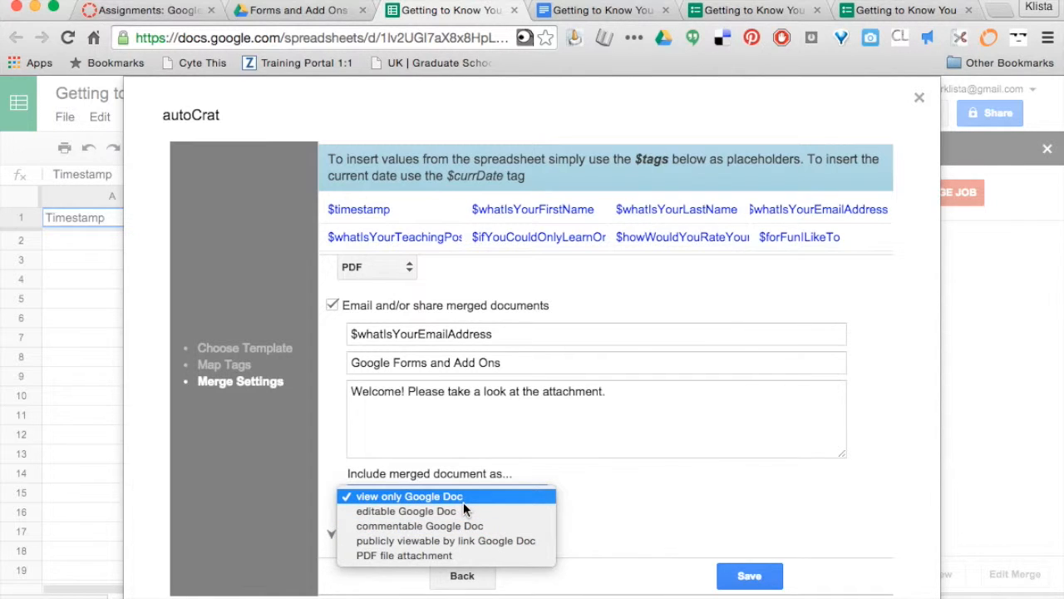
{"action": "left_click", "coordinate": [464, 556]}
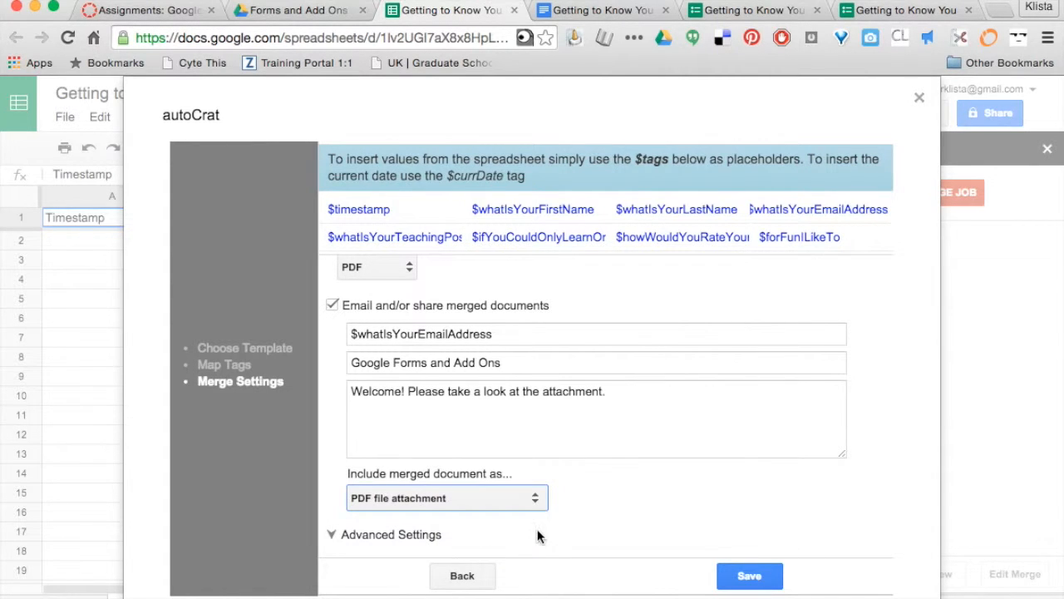
{"action": "left_click", "coordinate": [752, 581]}
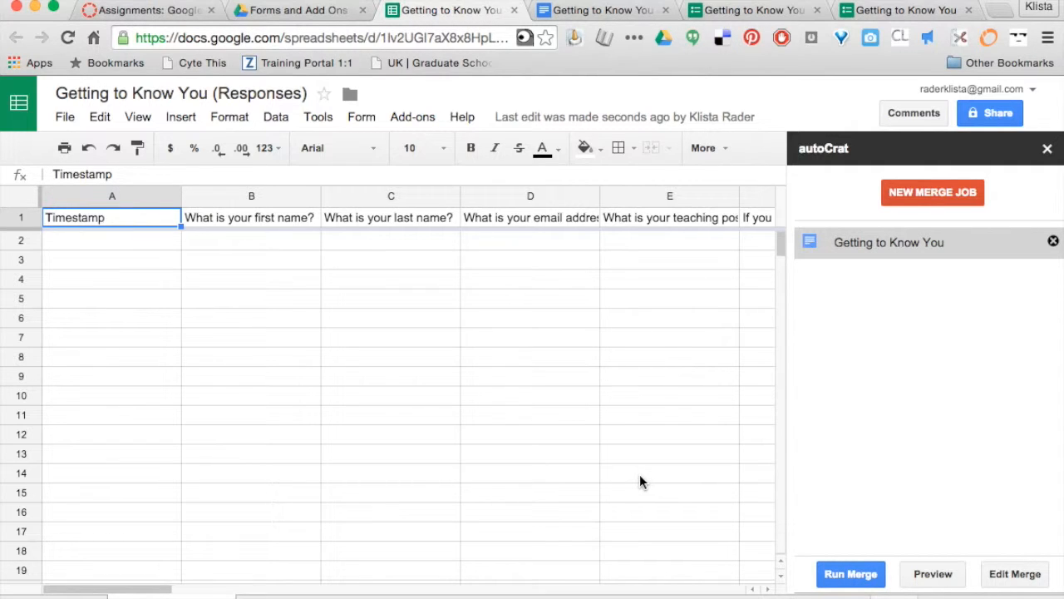
{"action": "left_click", "coordinate": [885, 12]}
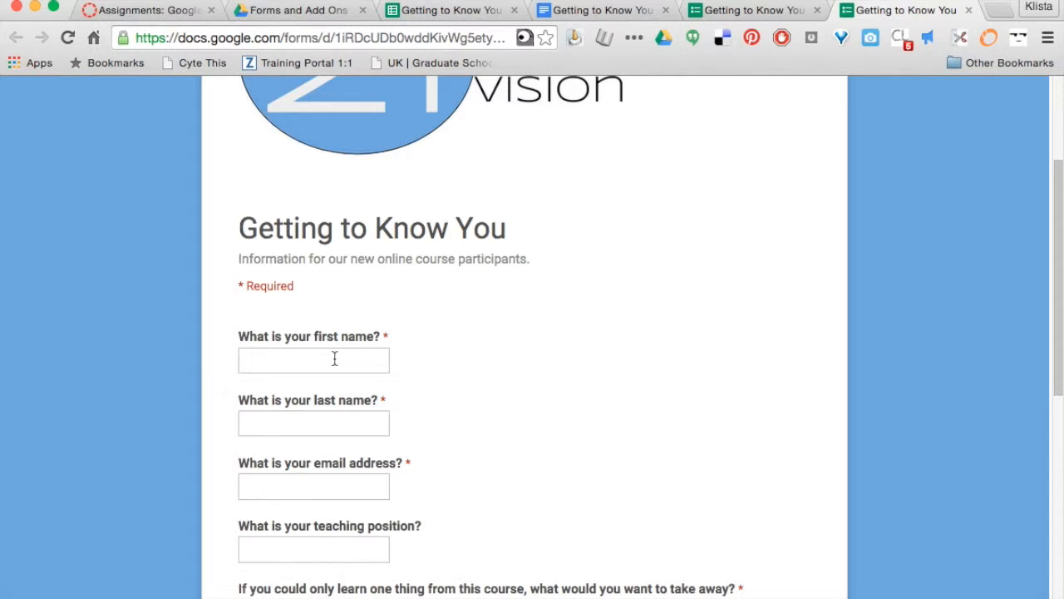
Enter a test respondent's first name, last name, email and 'technology integration specialist' position
{"action": "scroll", "coordinate": [515, 356], "scroll_direction": "up", "scroll_amount": 3}
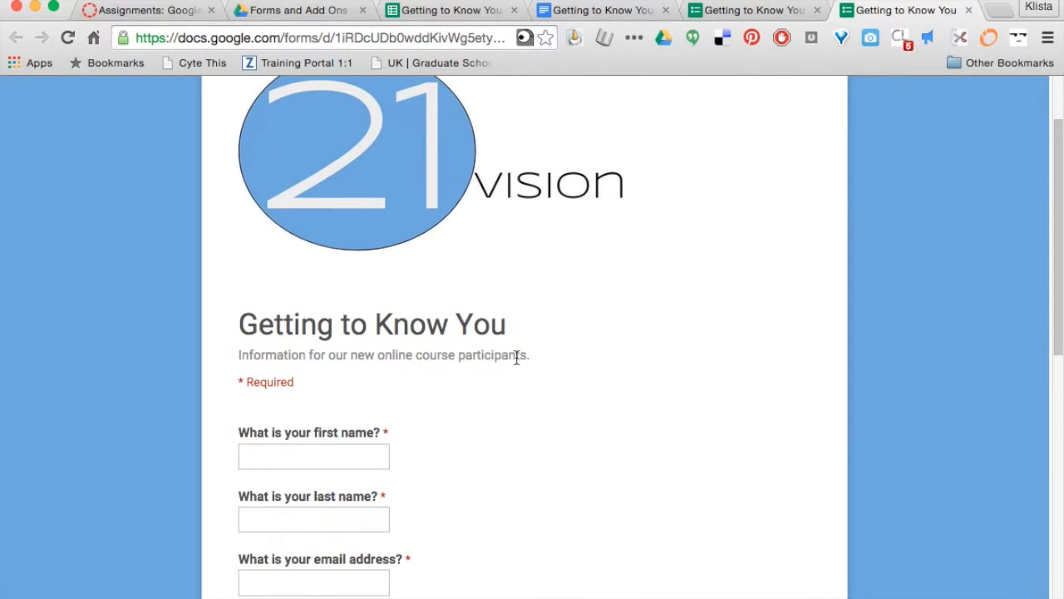
{"action": "scroll", "coordinate": [517, 357], "scroll_direction": "down", "scroll_amount": 1}
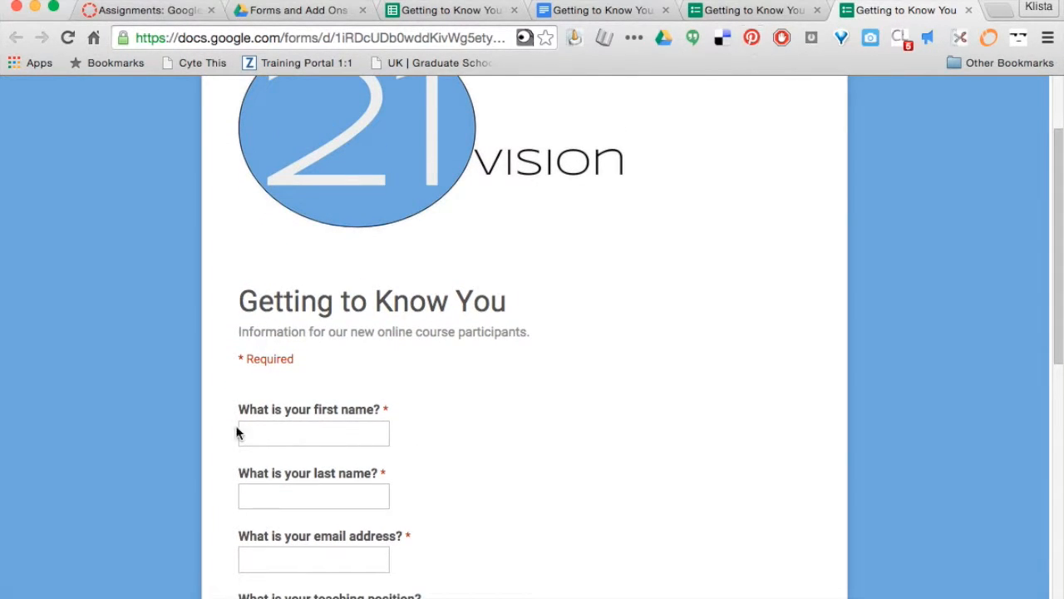
{"action": "left_click", "coordinate": [261, 431]}
{"action": "key", "text": "Tab"}
{"action": "key", "text": "Tab"}
{"action": "type", "text": "ra"}
{"action": "key", "text": "Down"}
{"action": "key", "text": "Return"}
{"action": "key", "text": "Tab"}
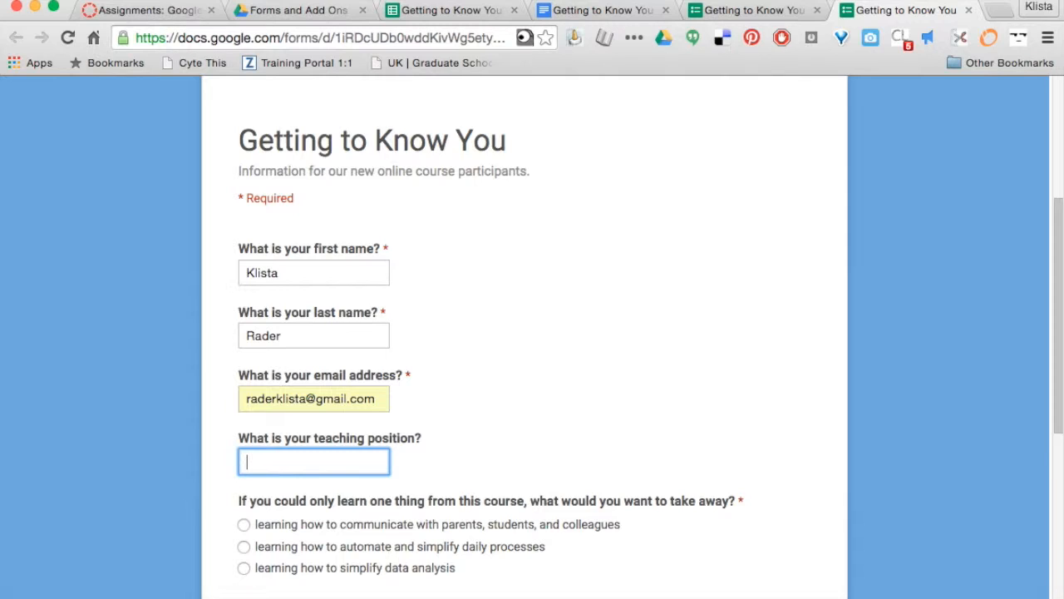
{"action": "type", "text": "technolgoy"}
{"action": "key", "text": "BackSpace"}
{"action": "key", "text": "BackSpace"}
{"action": "key", "text": "BackSpace"}
{"action": "key", "text": "BackSpace"}
{"action": "type", "text": "ogy integration specialist"}
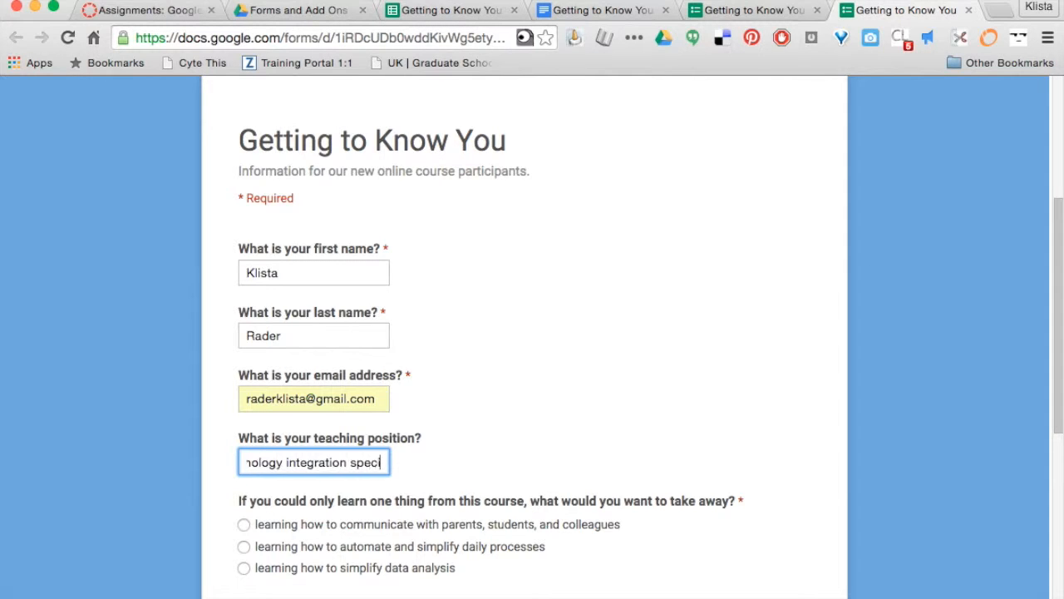
Choose automating daily processes, rate Drive proficiency 4, answer 'canoe on the river', and submit
{"action": "scroll", "coordinate": [300, 415], "scroll_direction": "down", "scroll_amount": 3}
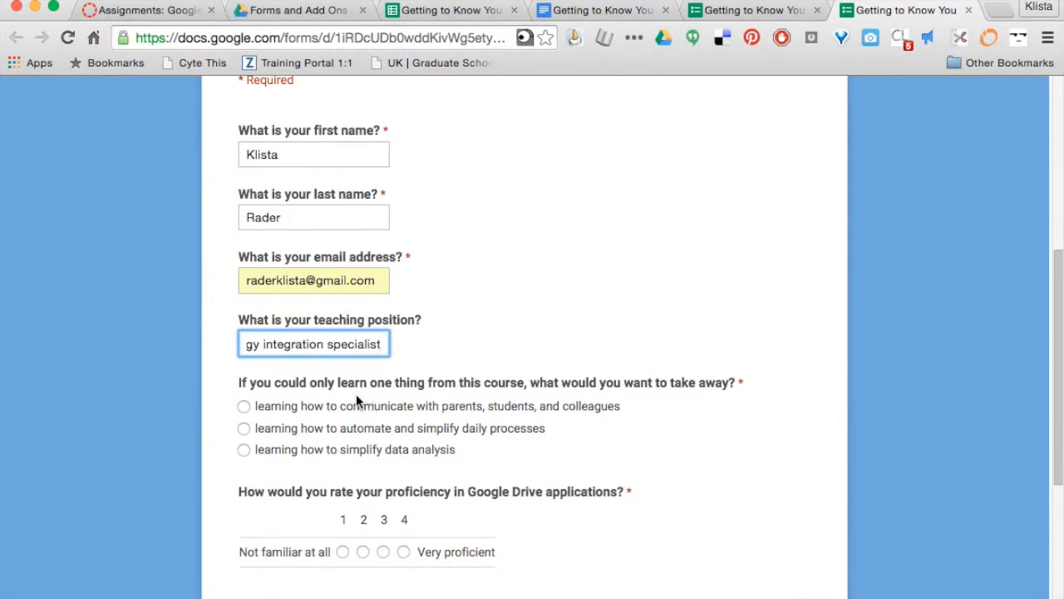
{"action": "left_click", "coordinate": [244, 428]}
{"action": "scroll", "coordinate": [565, 471], "scroll_direction": "down", "scroll_amount": 2}
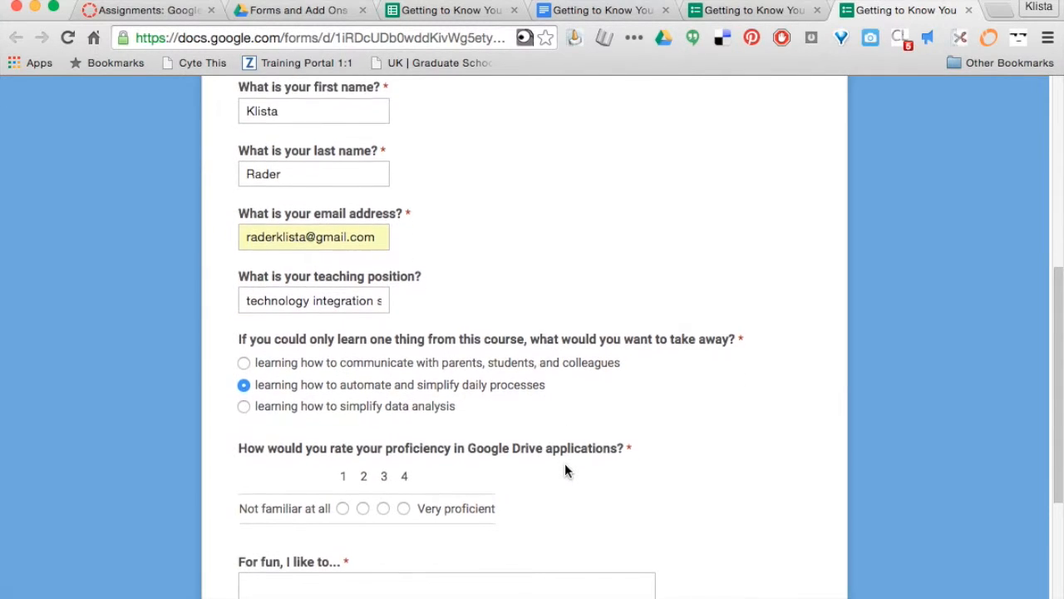
{"action": "scroll", "coordinate": [543, 470], "scroll_direction": "down", "scroll_amount": 1}
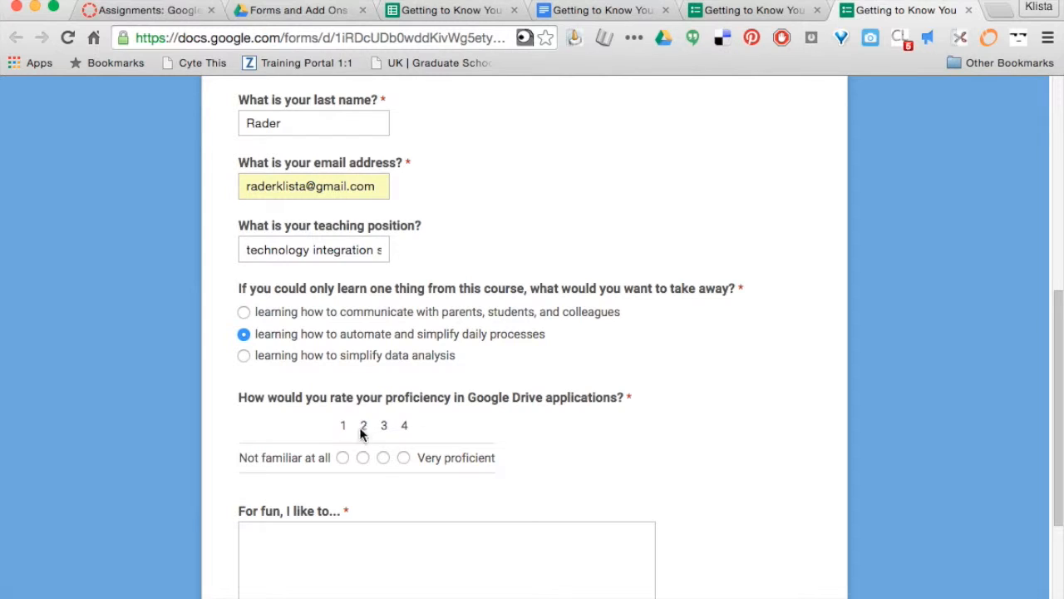
{"action": "scroll", "coordinate": [438, 460], "scroll_direction": "down", "scroll_amount": 1}
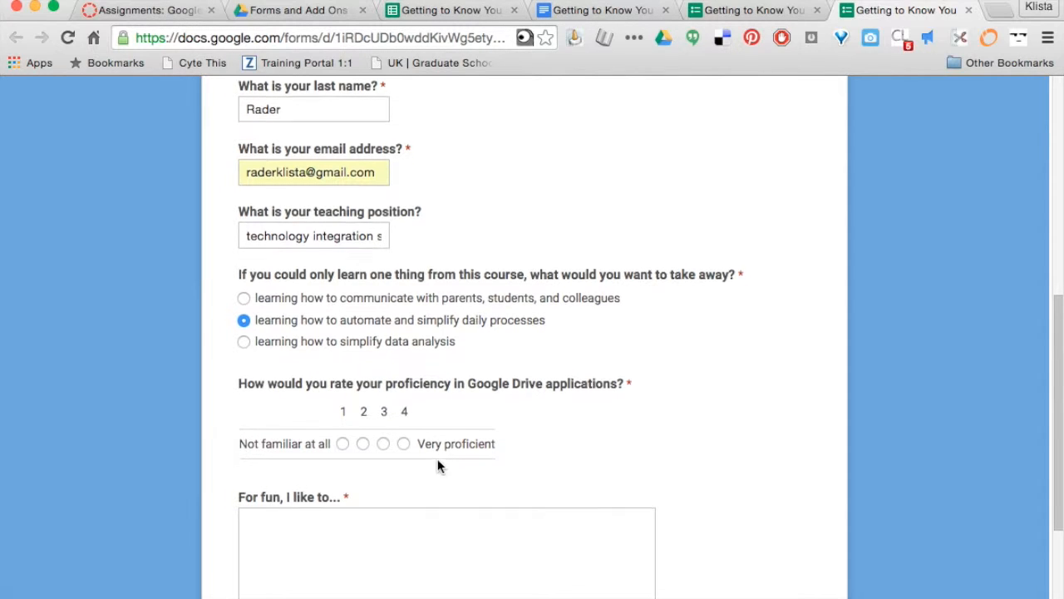
{"action": "scroll", "coordinate": [438, 461], "scroll_direction": "down", "scroll_amount": 1}
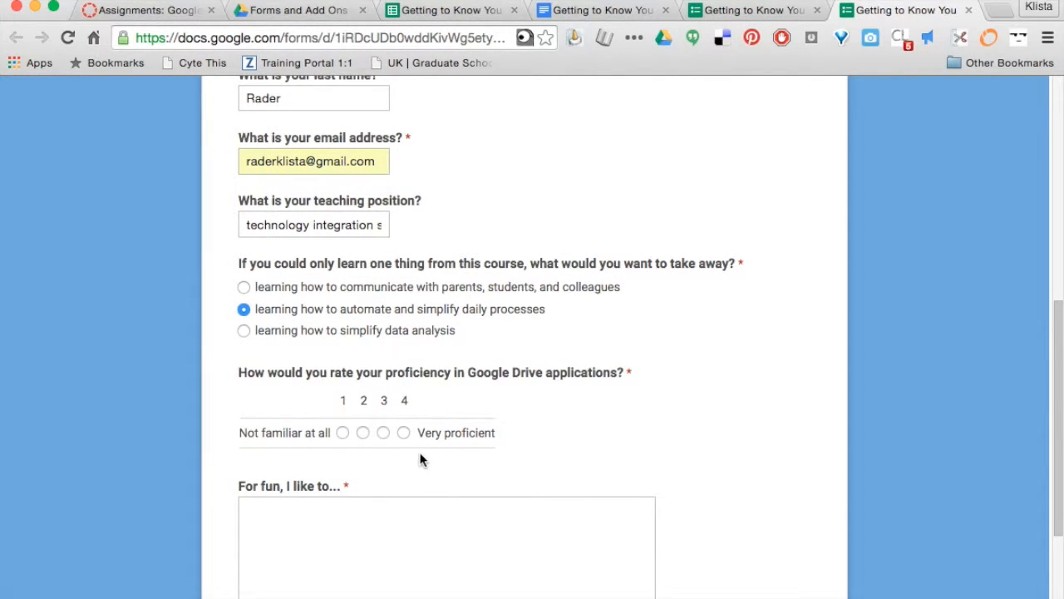
{"action": "left_click", "coordinate": [404, 433]}
{"action": "scroll", "coordinate": [502, 434], "scroll_direction": "down", "scroll_amount": 3}
{"action": "left_click", "coordinate": [311, 471]}
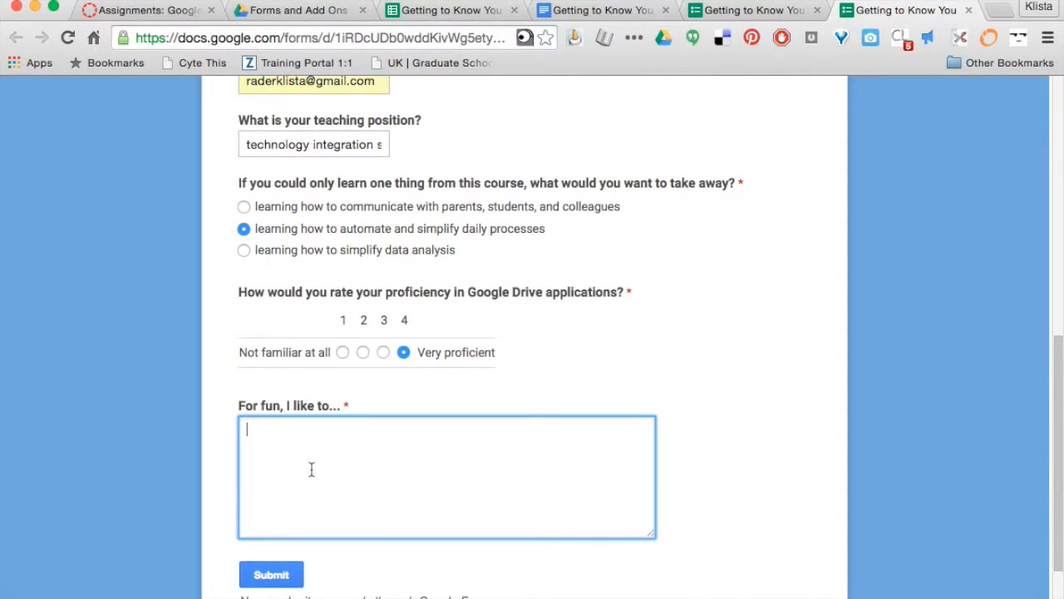
{"action": "type", "text": "canoe on the river"}
{"action": "left_click", "coordinate": [249, 577]}
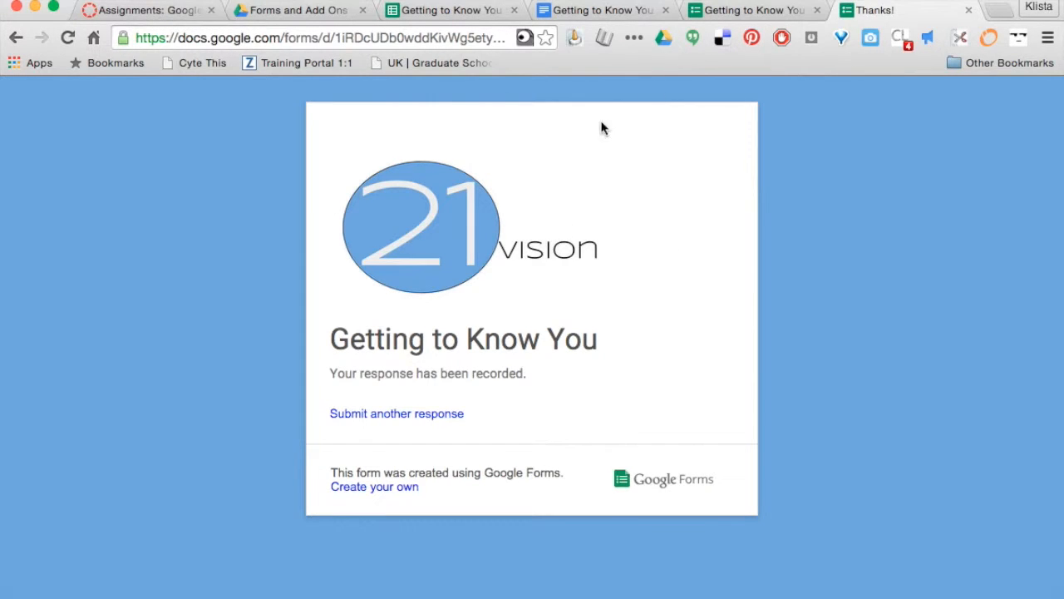
On the Responses sheet, confirm the new test response row and run the autoCrat merge
{"action": "left_click", "coordinate": [480, 15]}
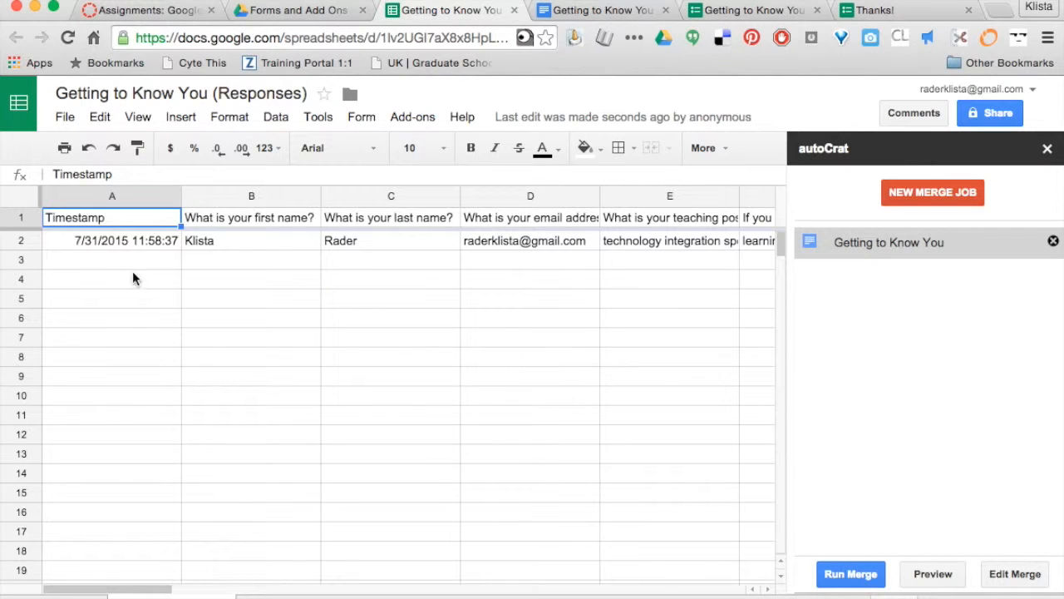
{"action": "scroll", "coordinate": [410, 241], "scroll_direction": "right", "scroll_amount": 5}
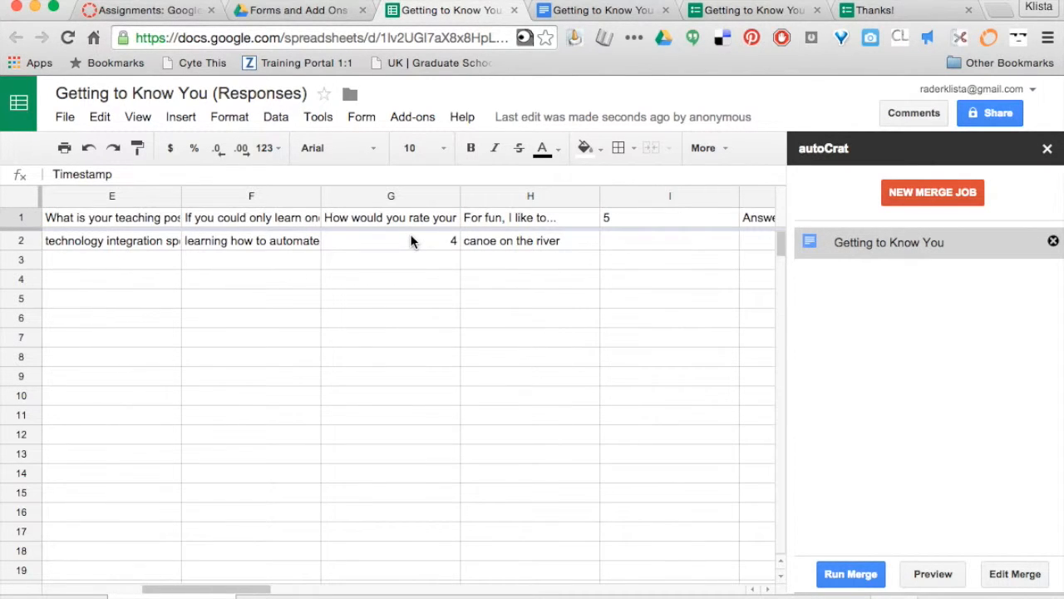
{"action": "scroll", "coordinate": [411, 241], "scroll_direction": "left", "scroll_amount": 5}
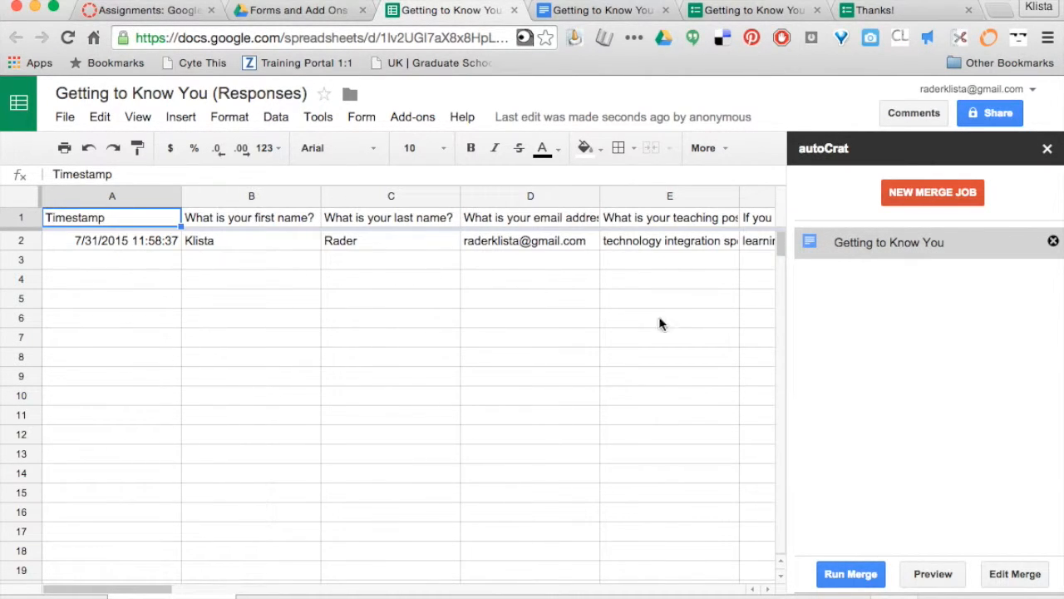
{"action": "left_click", "coordinate": [849, 575]}
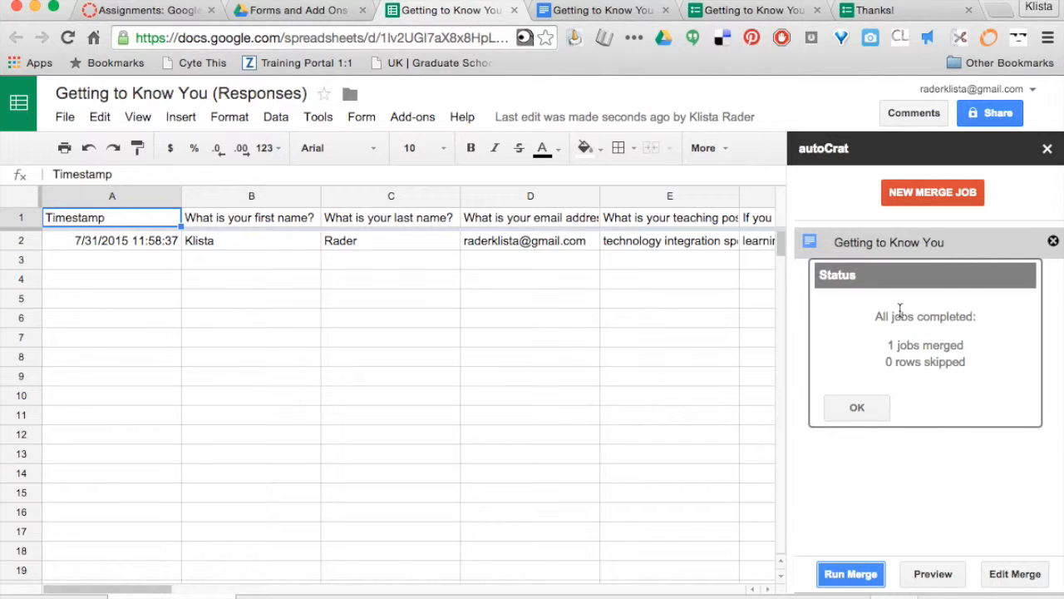
Dismiss the merge report, then open the Google Forms and Add Ons email and its welcome-letter PDF
{"action": "left_click", "coordinate": [861, 407]}
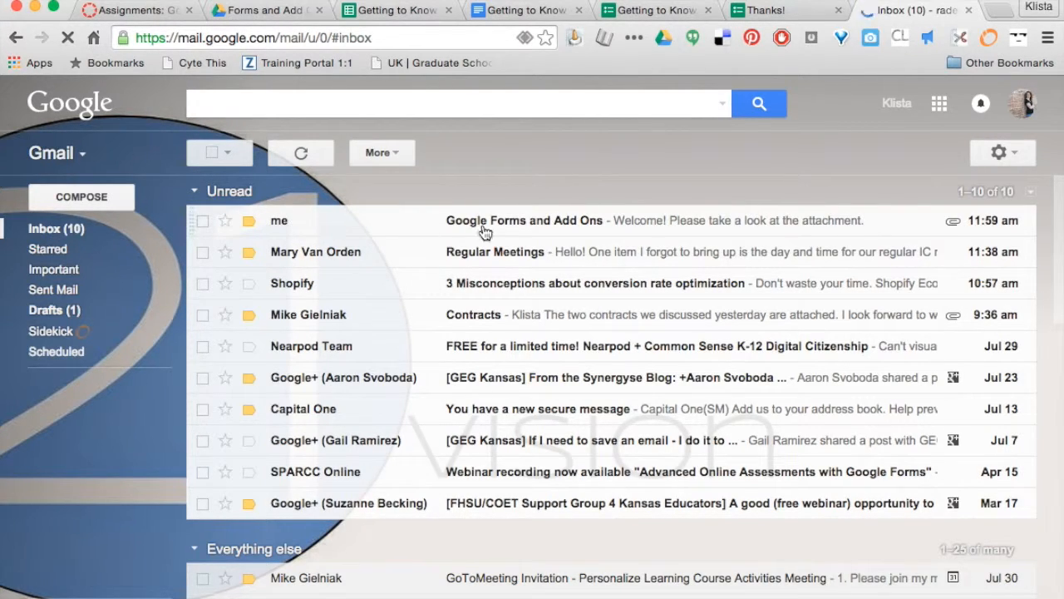
{"action": "left_click", "coordinate": [389, 229]}
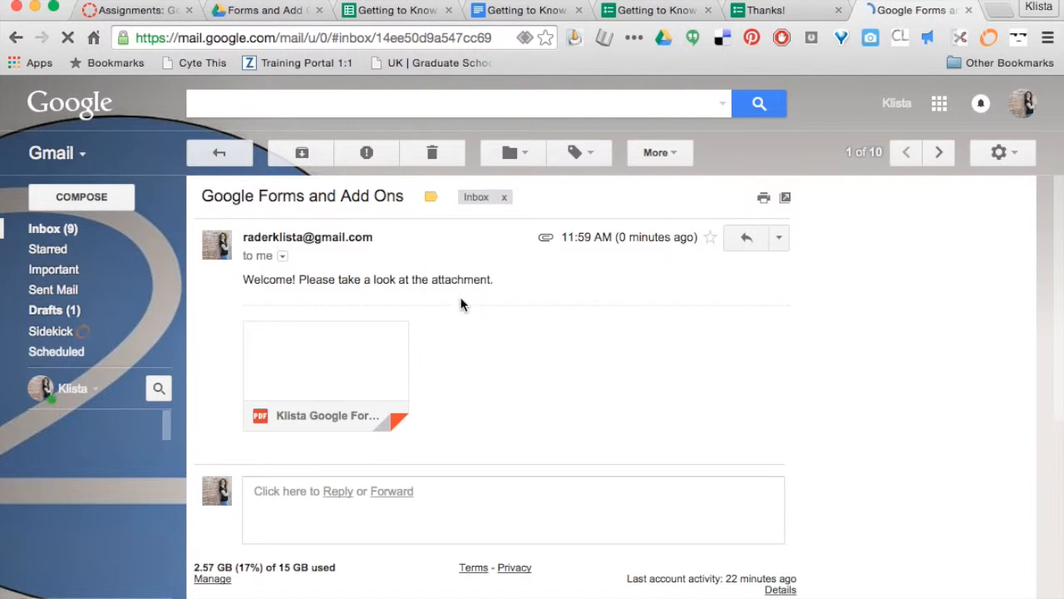
{"action": "left_click", "coordinate": [307, 370]}
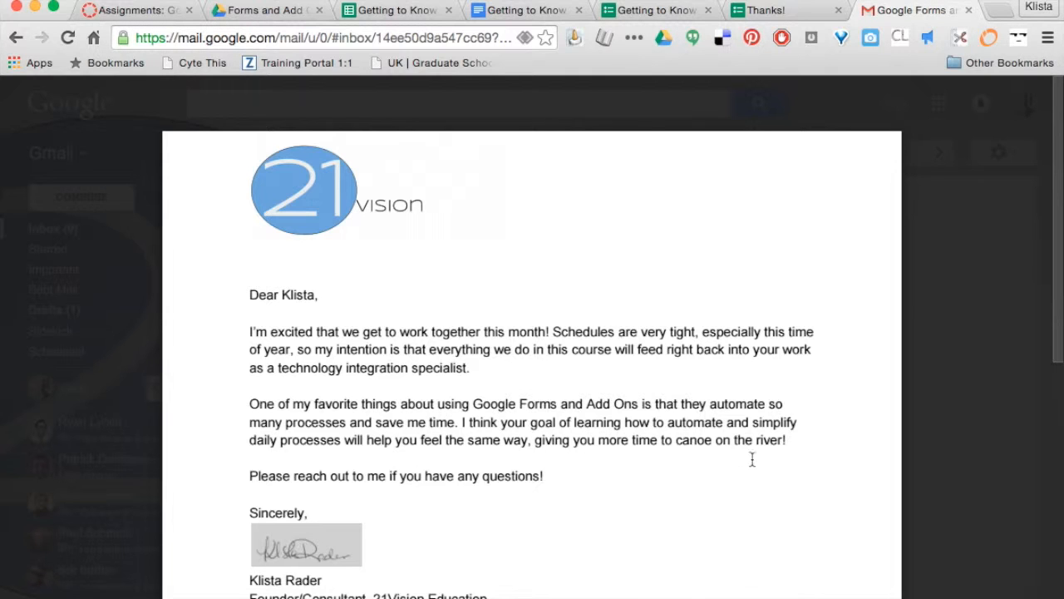
Scroll through the previewed welcome letter to check the merged role and canoeing details
{"action": "scroll", "coordinate": [750, 464], "scroll_direction": "down", "scroll_amount": 3}
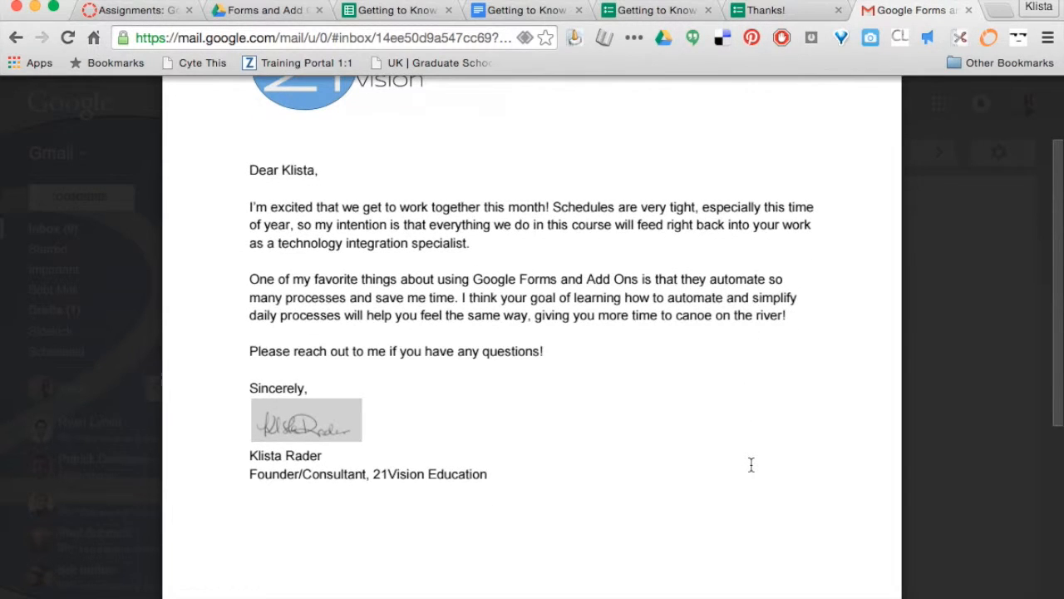
{"action": "scroll", "coordinate": [751, 465], "scroll_direction": "up", "scroll_amount": 3}
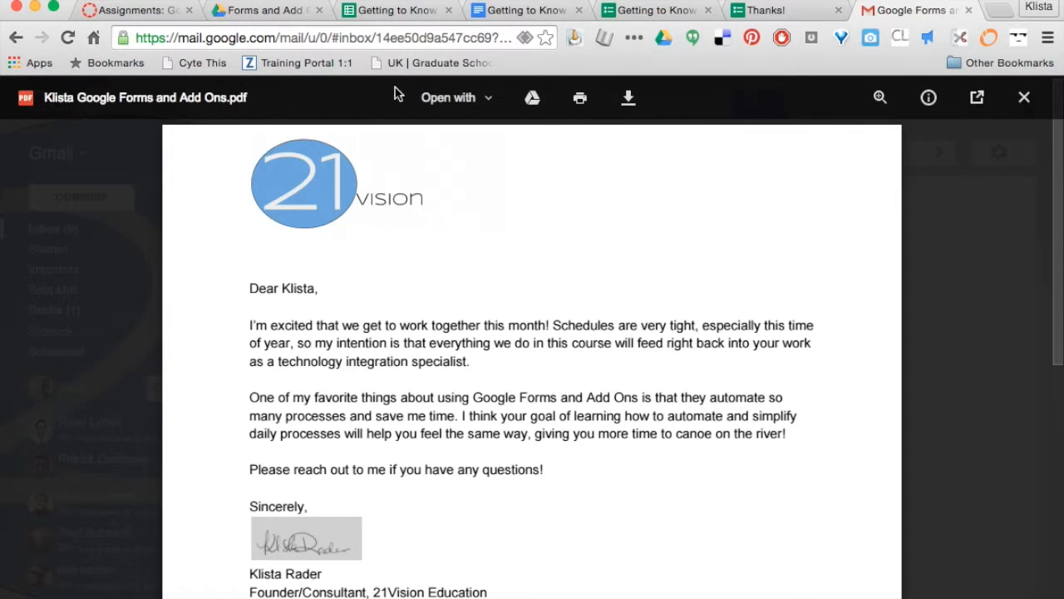
Go back to the Getting to Know You (Responses) spreadsheet tab
{"action": "left_click", "coordinate": [396, 10]}
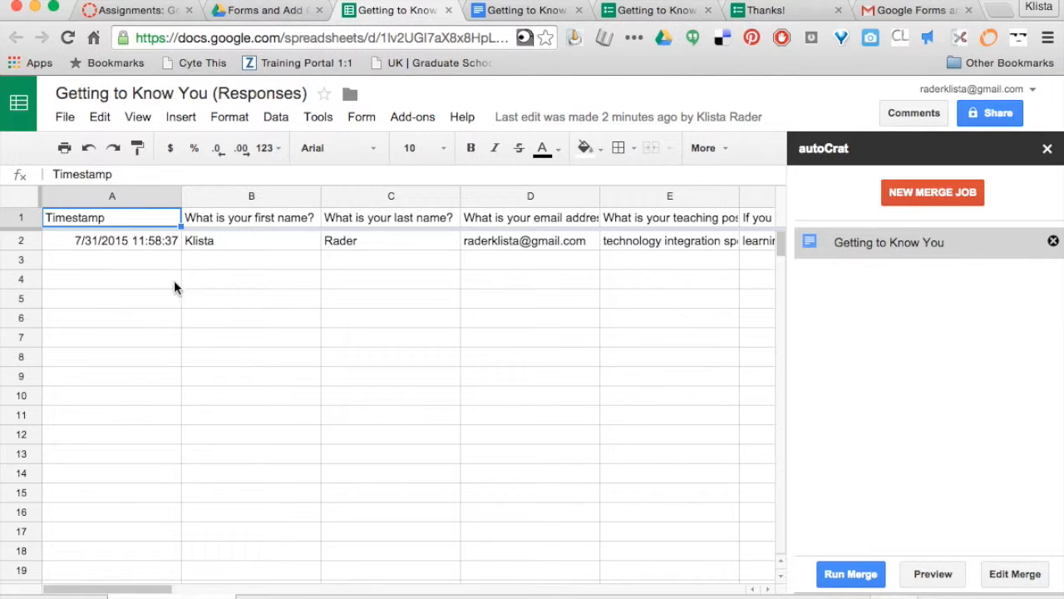